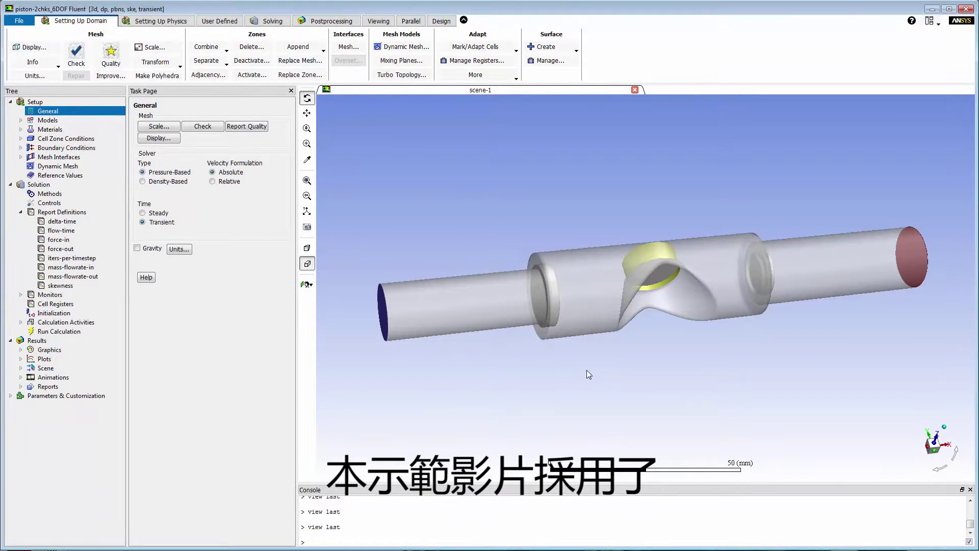
# Orbit the model to inspect the pump geometry from several angles
pyautogui.moveTo(586, 369); pyautogui.dragTo(437, 422)
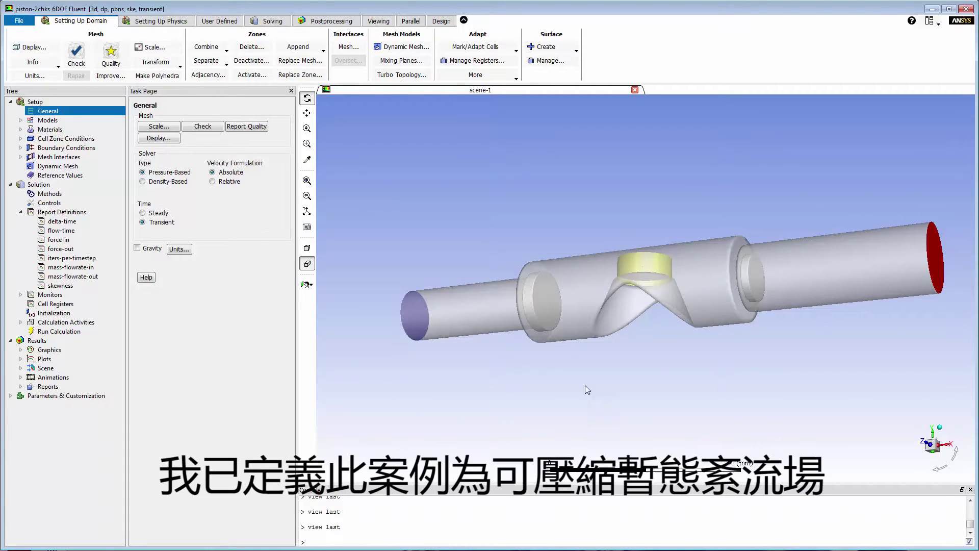
pyautogui.moveTo(516, 388); pyautogui.dragTo(680, 381)
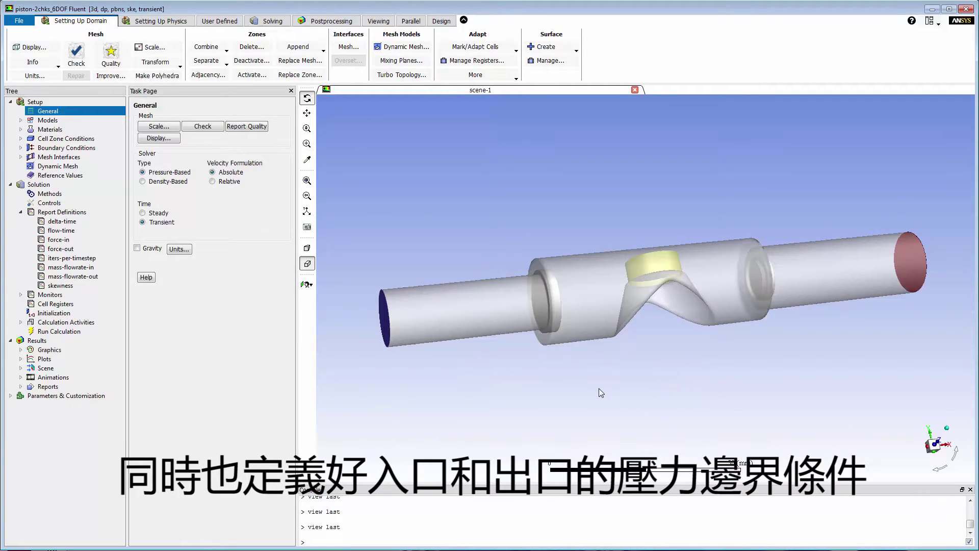
pyautogui.moveTo(598, 387)
pyautogui.mouseDown()
pyautogui.moveTo(675, 388)
pyautogui.moveTo(436, 405)
pyautogui.mouseUp()
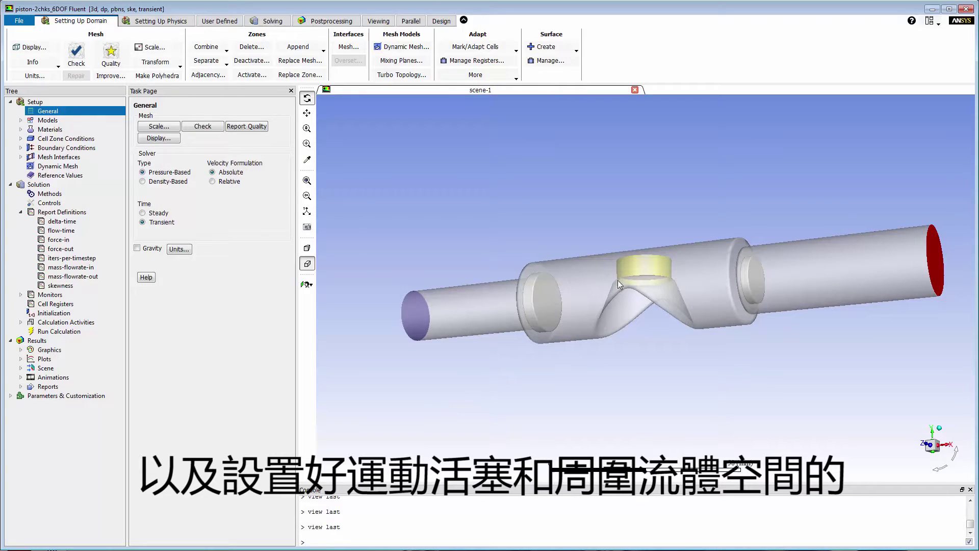
# Display the mesh of z=0, wall-inlet-check, wall-outlet-check and wall-piston, viewed face-on and zoomed in
pyautogui.click(30, 47)
pyautogui.scroll(-5, 239, 284)
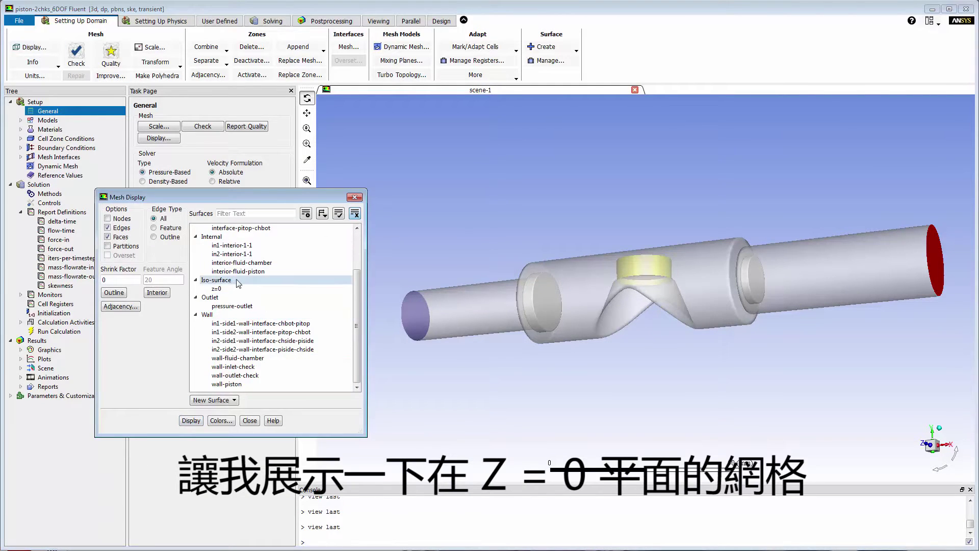
pyautogui.click(238, 282)
pyautogui.click(257, 366)
pyautogui.click(255, 375)
pyautogui.click(234, 385)
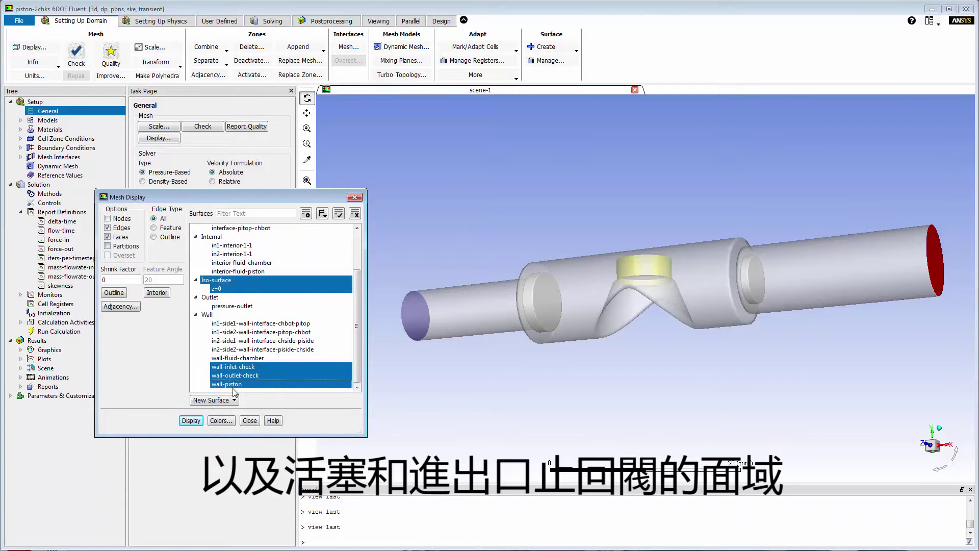
pyautogui.click(190, 420)
pyautogui.click(249, 420)
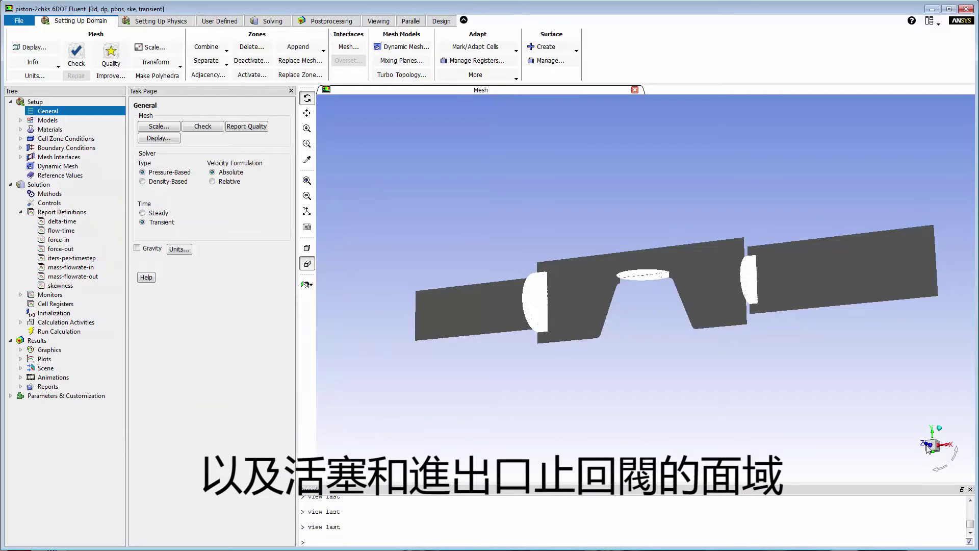
pyautogui.click(926, 445)
pyautogui.scroll(5, 636, 289)
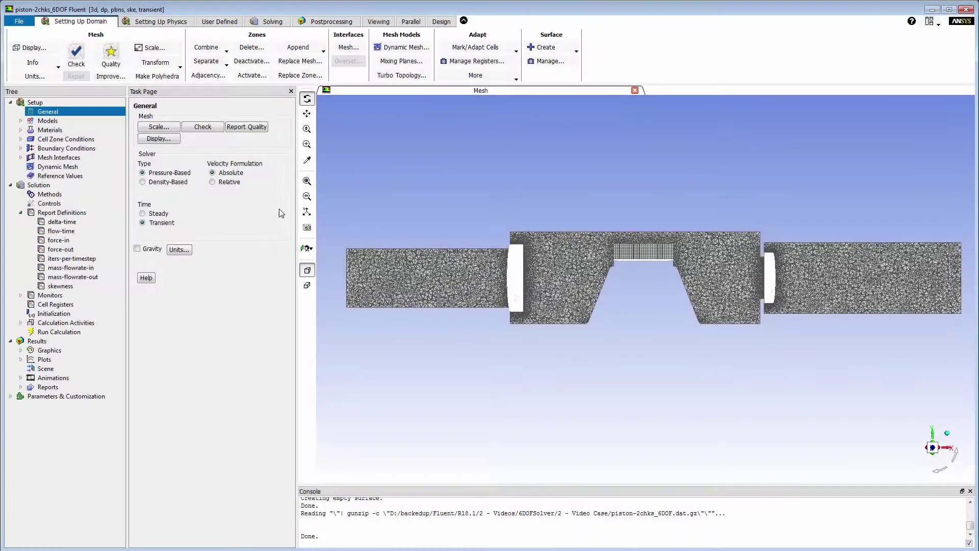
# Enable dynamic mesh with layering and remeshing, and make layering ratio based
pyautogui.click(92, 167)
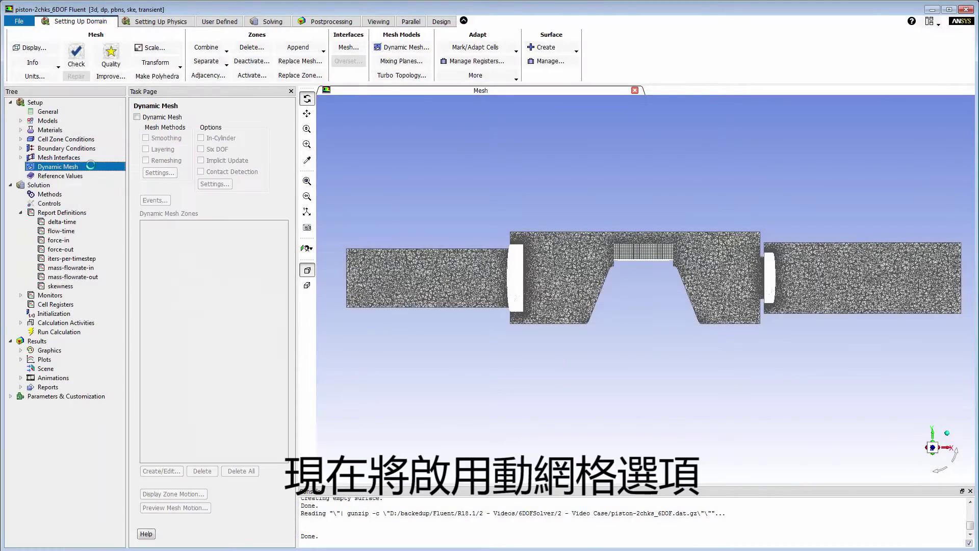
pyautogui.click(136, 116)
pyautogui.click(145, 149)
pyautogui.click(146, 160)
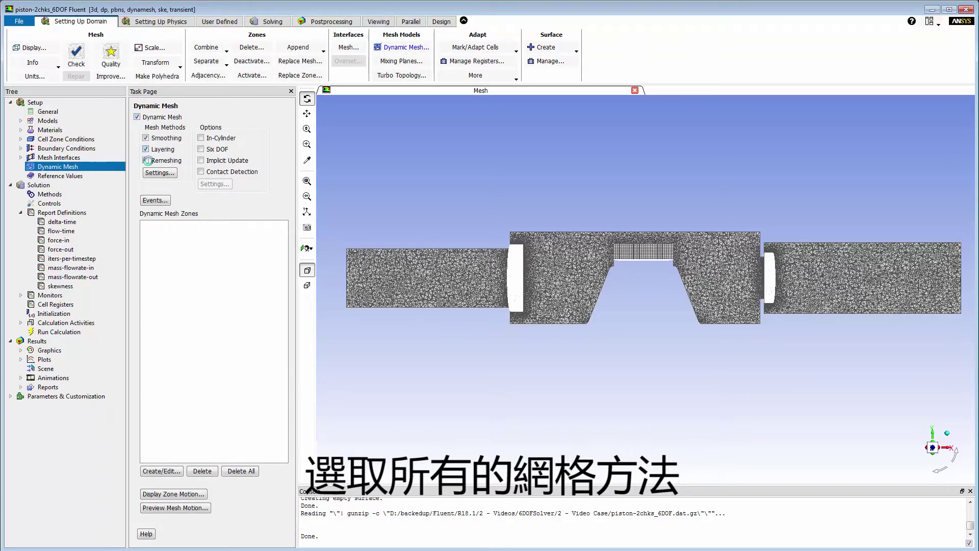
pyautogui.click(160, 172)
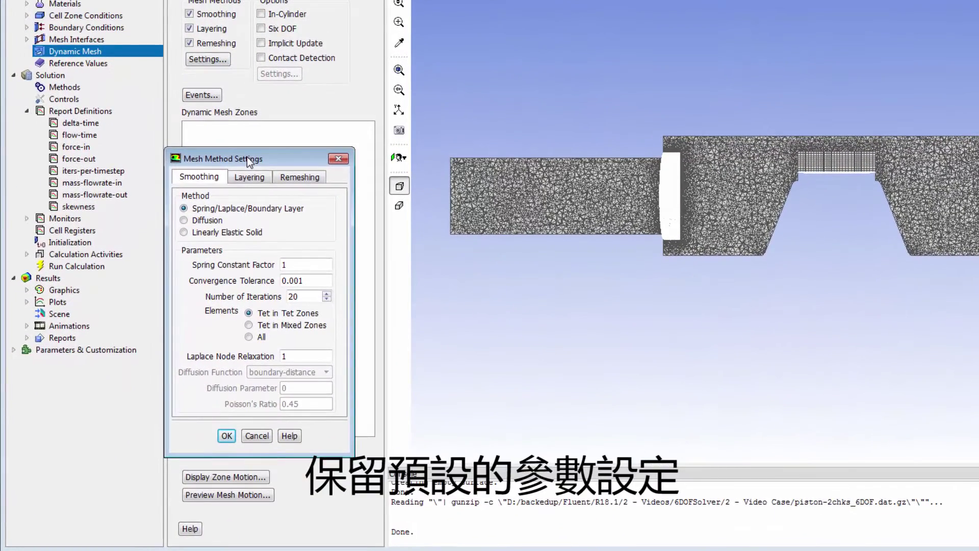
pyautogui.click(249, 176)
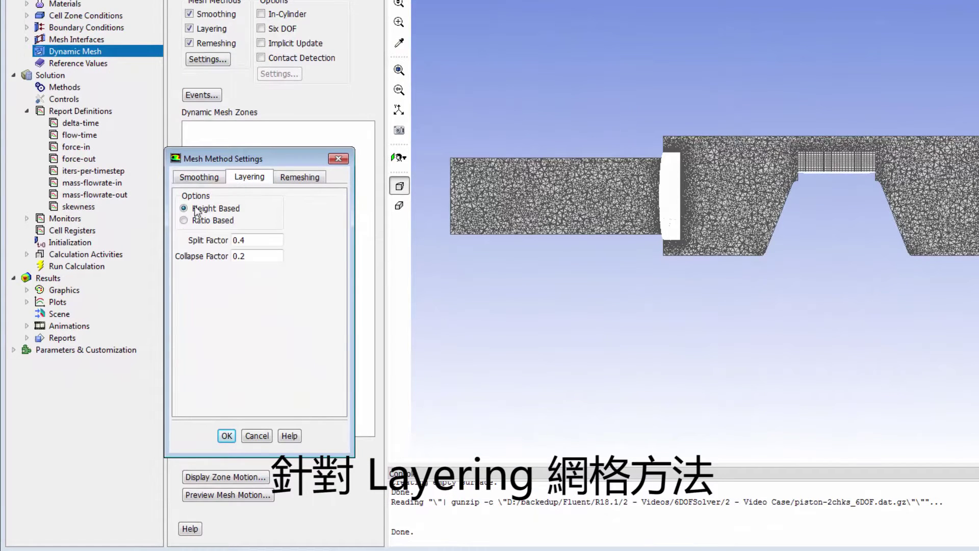
pyautogui.click(184, 220)
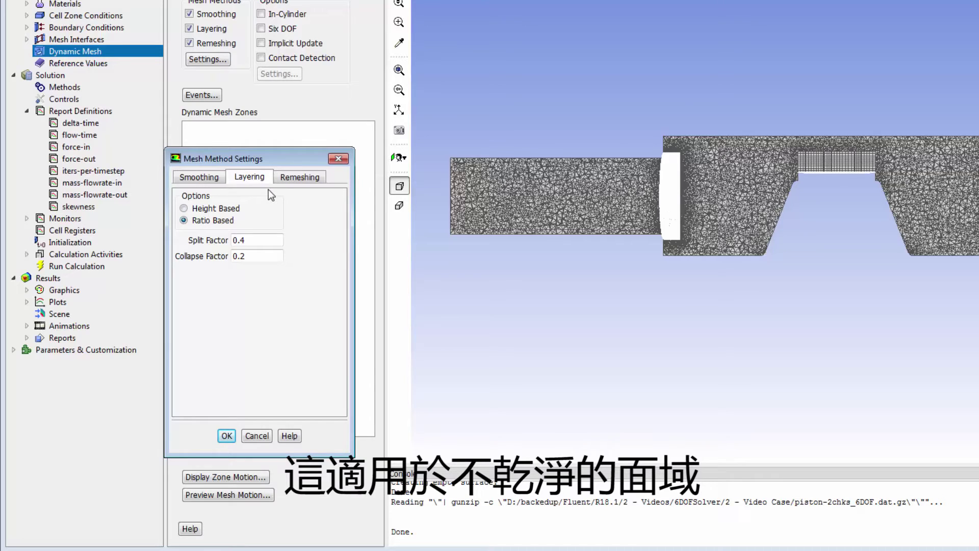
# Add Local Face remeshing and bring up the mesh scale info
pyautogui.click(298, 176)
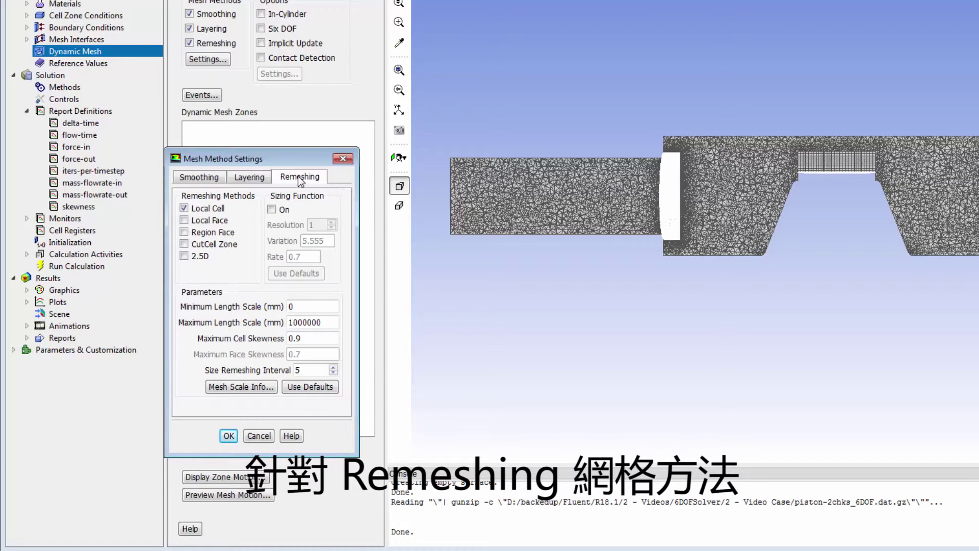
pyautogui.click(185, 222)
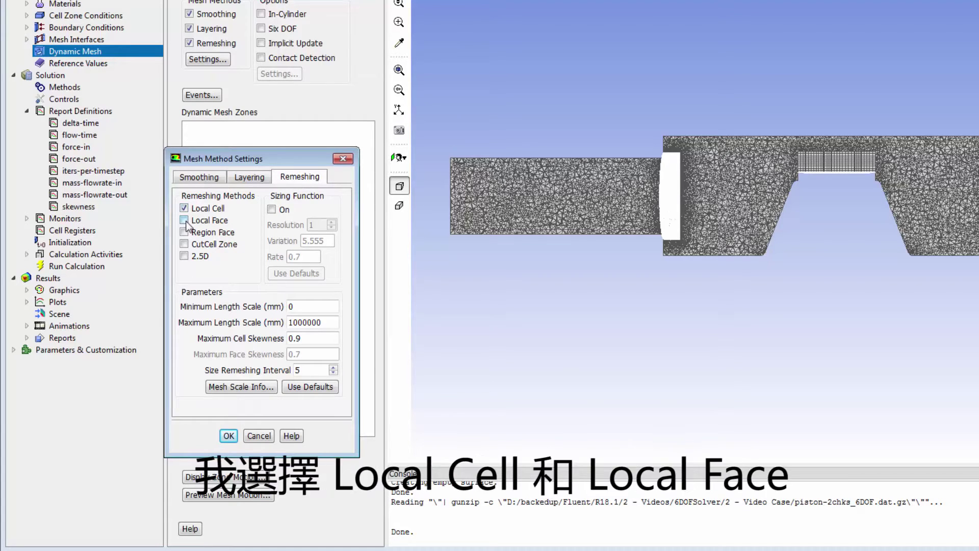
pyautogui.click(250, 387)
pyautogui.moveTo(252, 154); pyautogui.dragTo(472, 304)
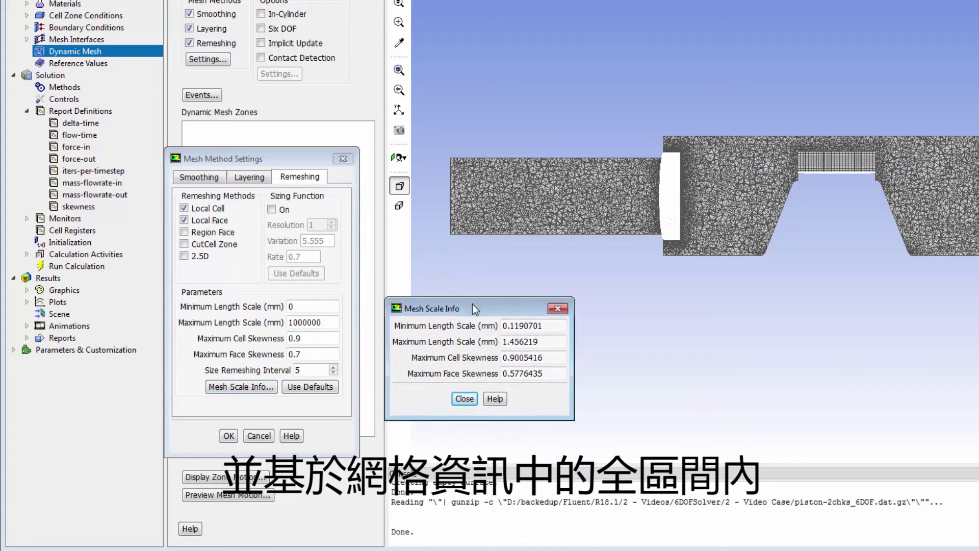
# Set remeshing length scales 0.15–1.2 mm, max skewness 0.95, size interval 1, and apply
pyautogui.click(304, 305)
pyautogui.write('.15')
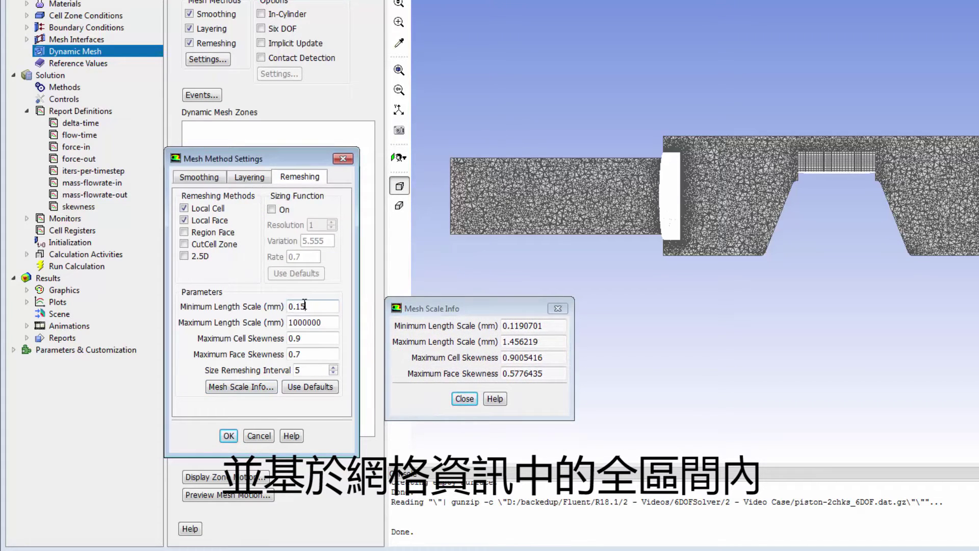
pyautogui.press('Tab')
pyautogui.write('1.2')
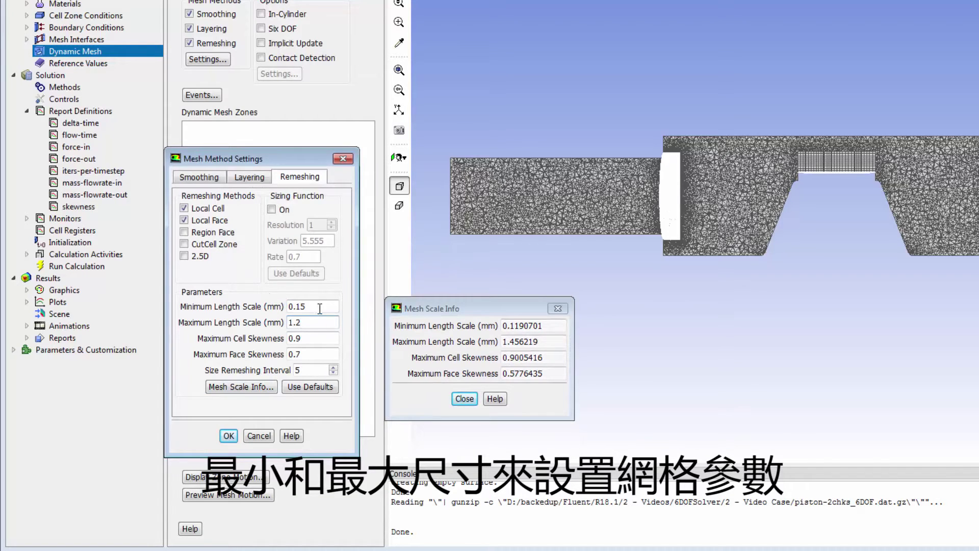
pyautogui.press('Tab')
pyautogui.write('0.95')
pyautogui.click(311, 369)
pyautogui.press('BackSpace')
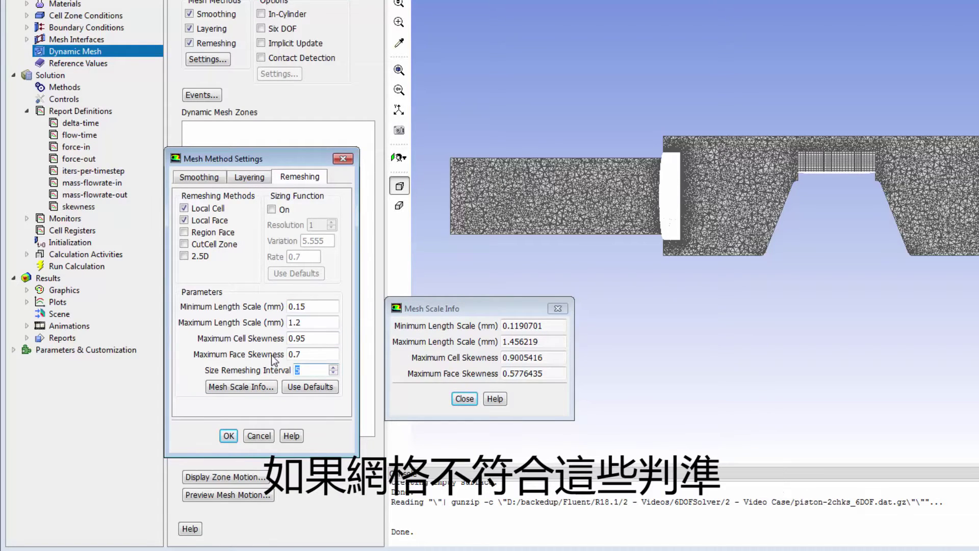
pyautogui.write('1')
pyautogui.click(461, 397)
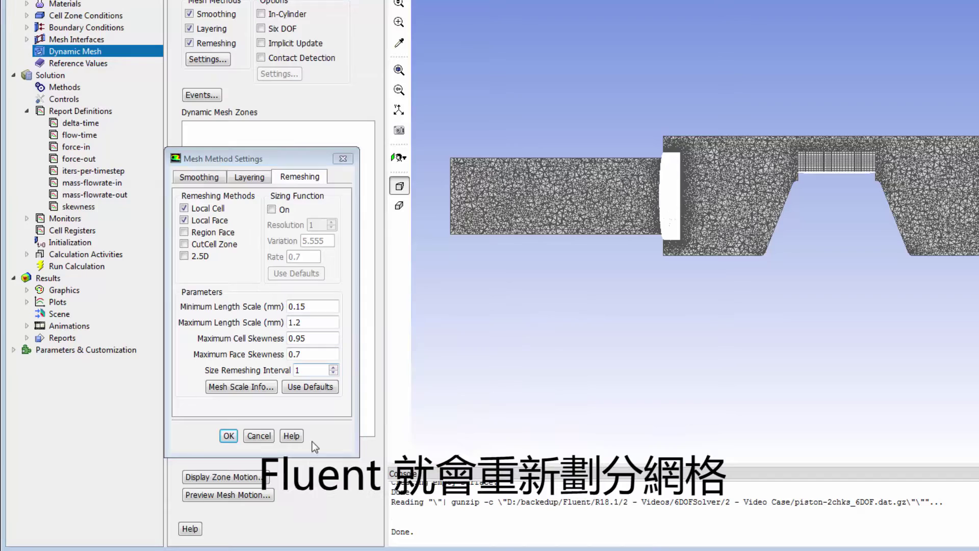
pyautogui.click(229, 435)
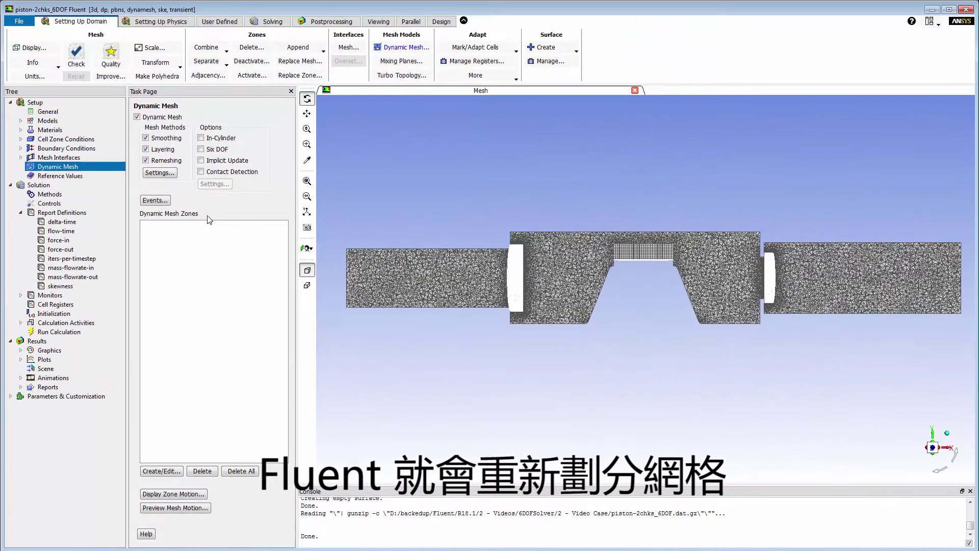
# Enable six DOF and create a property named inlet-check-motion
pyautogui.click(201, 149)
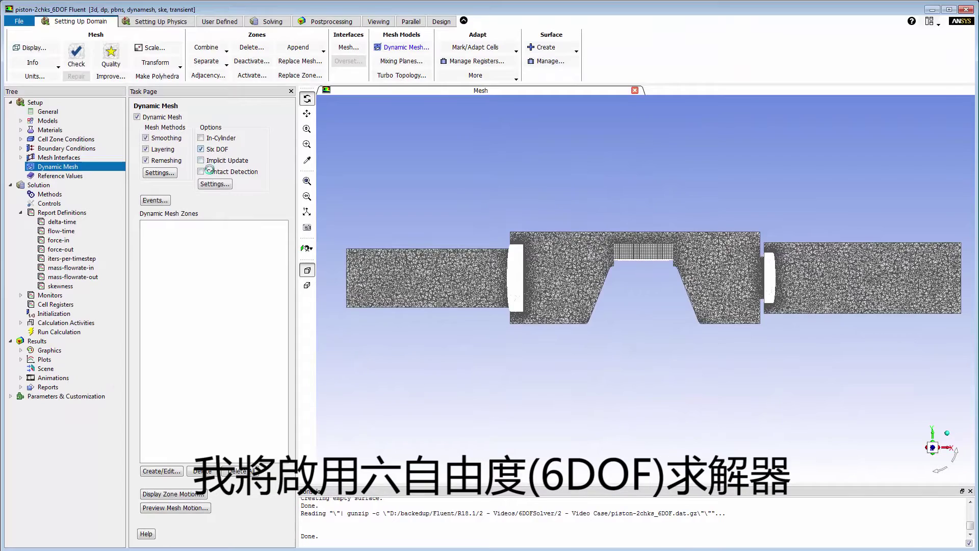
pyautogui.click(215, 184)
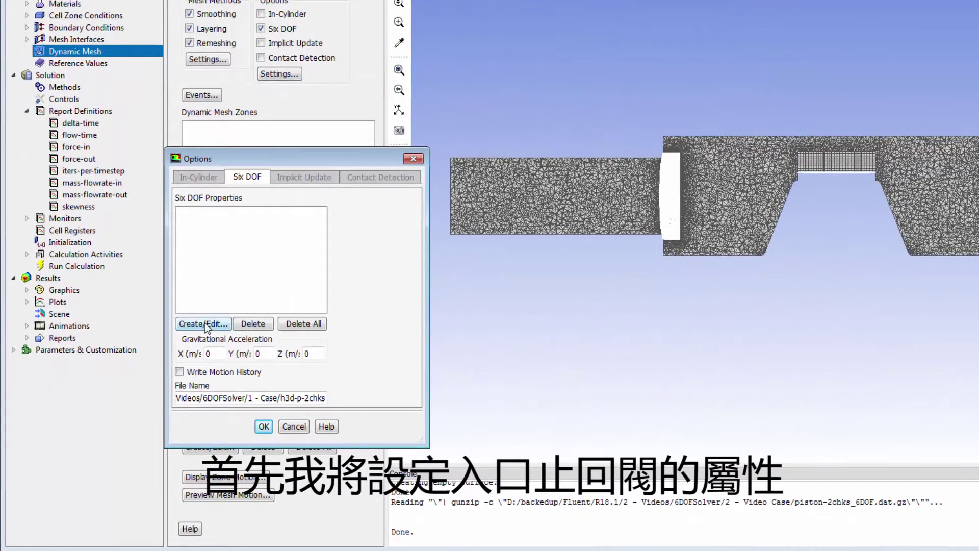
pyautogui.click(204, 323)
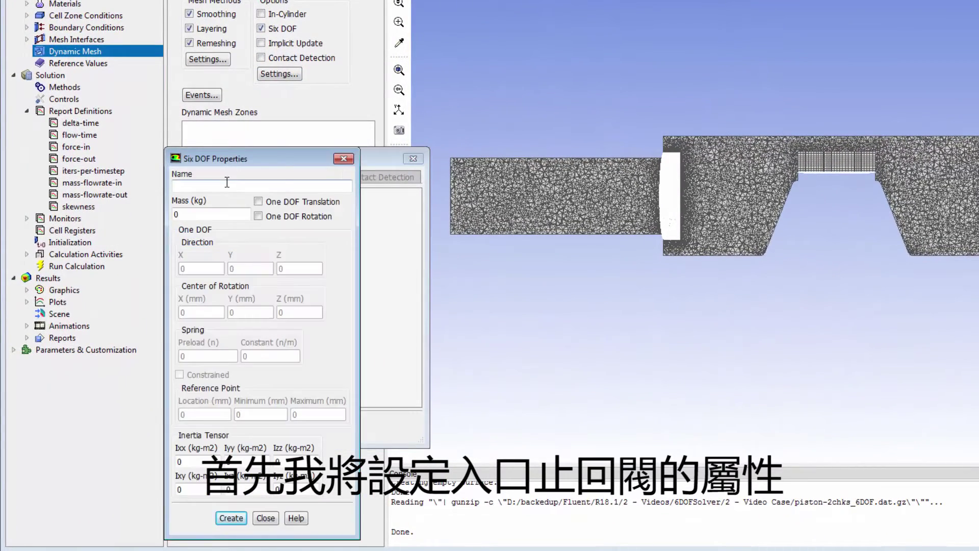
pyautogui.write('inlet-check-motion')
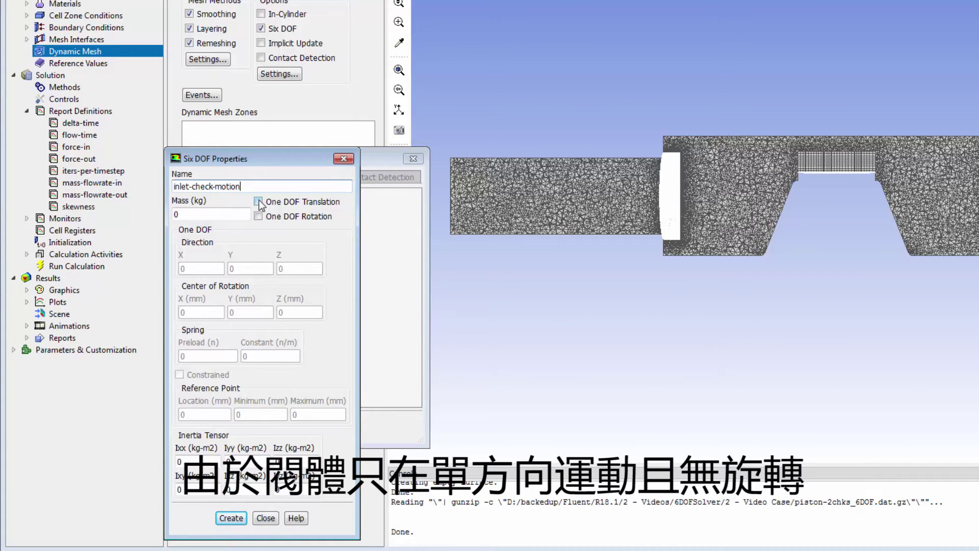
# Make it one-direction translation with mass 0.03028 kg, X direction 1, spring constant 2700 N/m
pyautogui.click(258, 201)
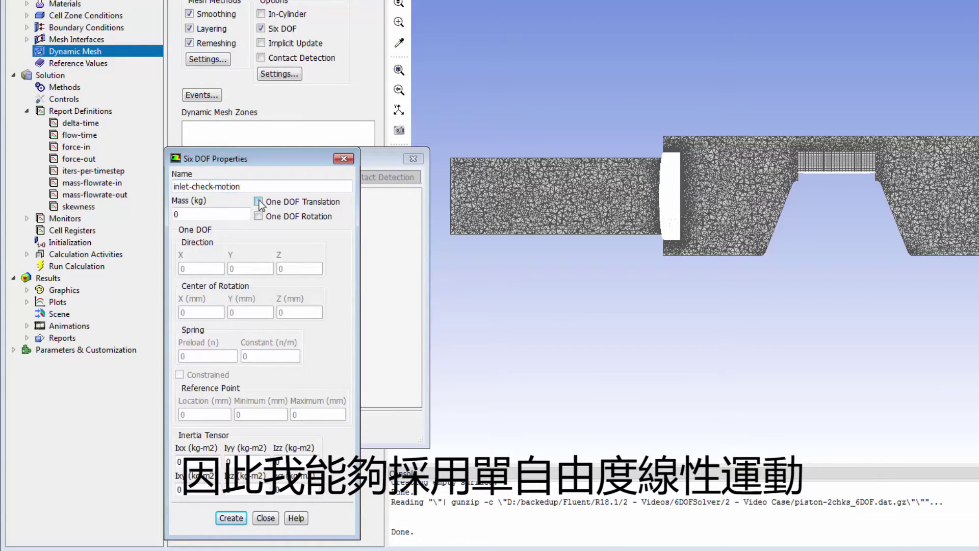
pyautogui.click(226, 208)
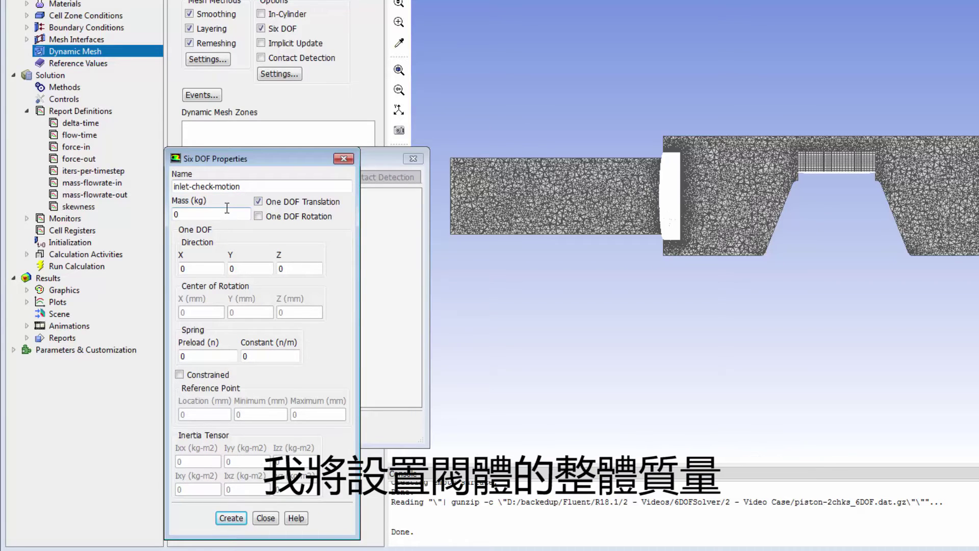
pyautogui.write('.03028')
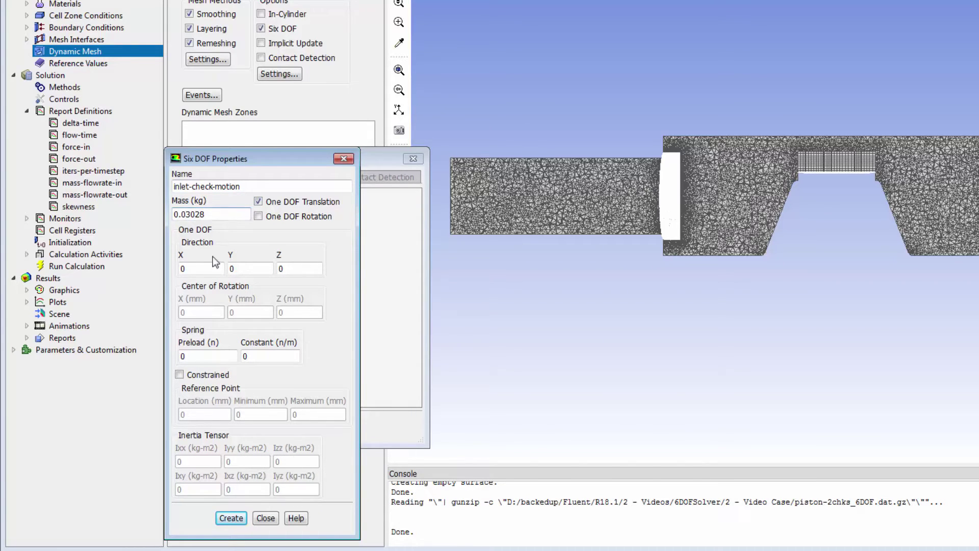
pyautogui.click(203, 267)
pyautogui.doubleClick(203, 267)
pyautogui.write('1')
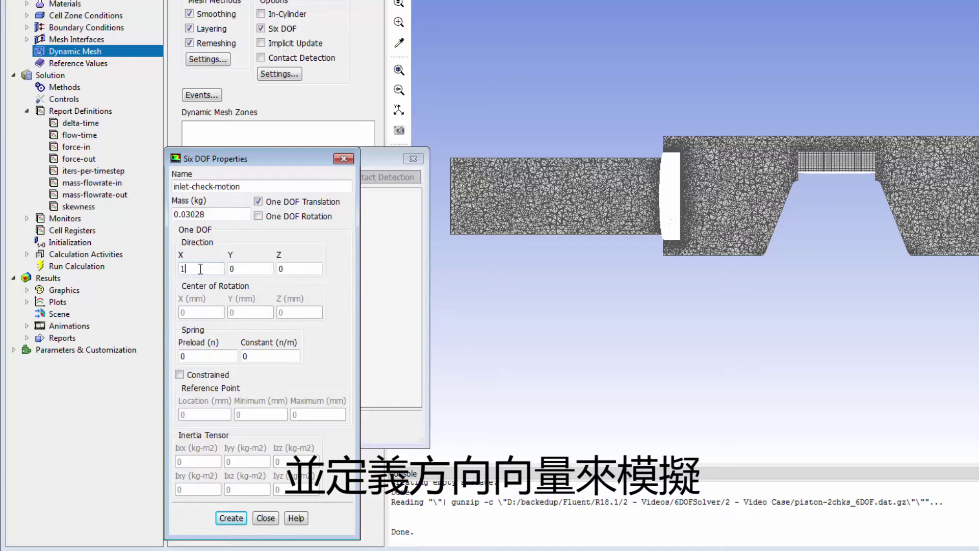
pyautogui.doubleClick(244, 356)
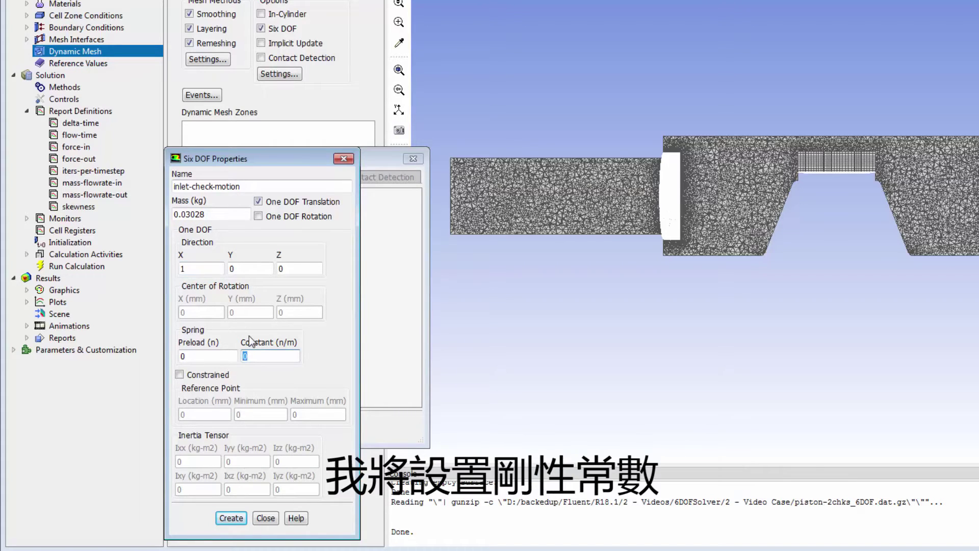
pyautogui.write('2700')
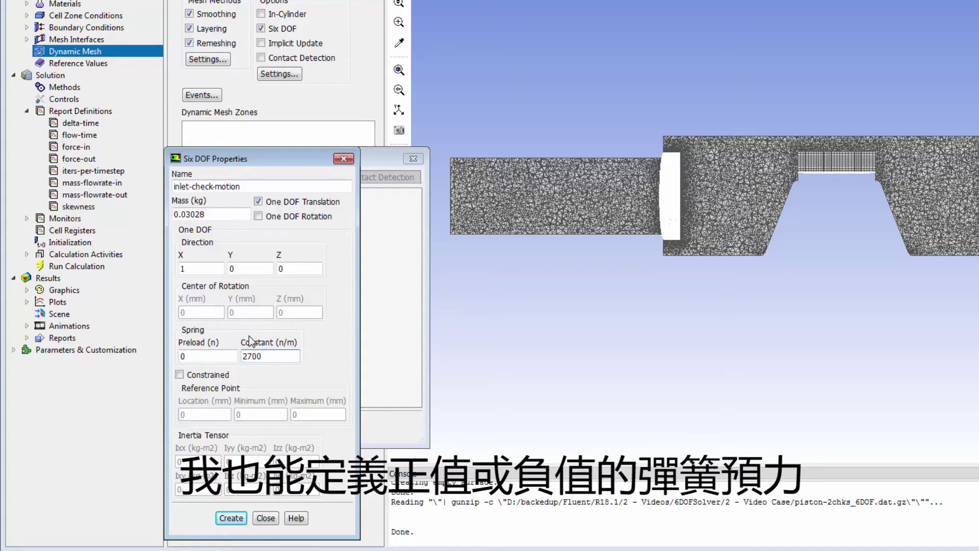
pyautogui.doubleClick(207, 357)
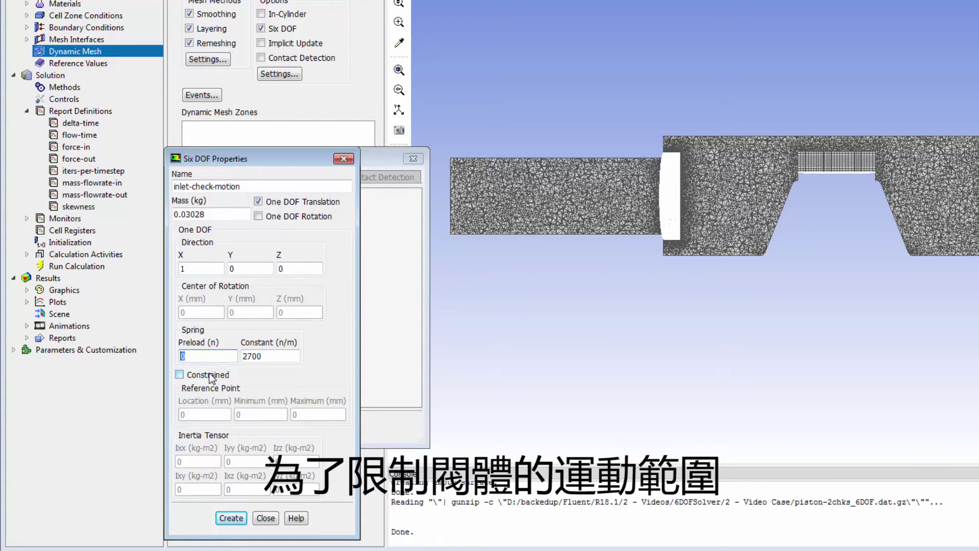
# Constrain inlet-check-motion to 0–1 mm travel from location 0 and create the property
pyautogui.click(179, 375)
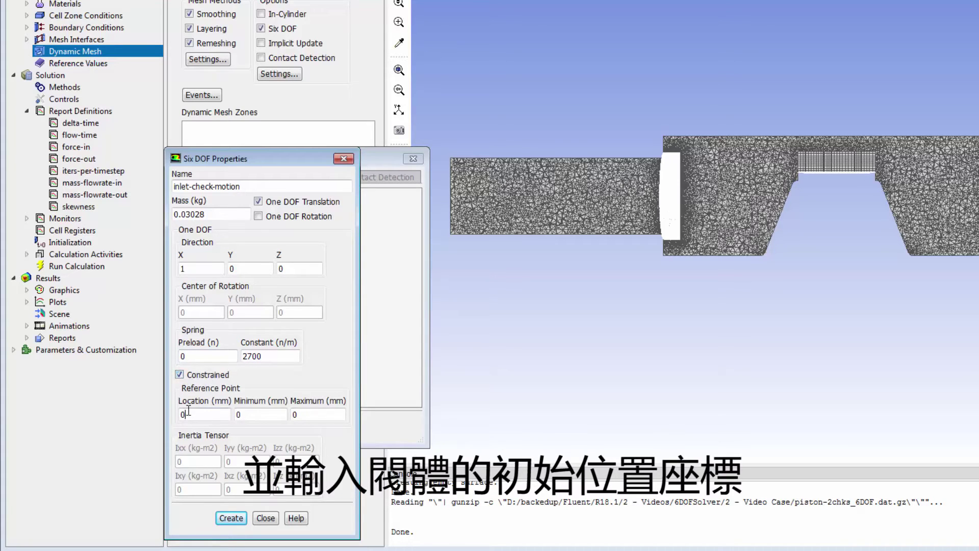
pyautogui.doubleClick(193, 414)
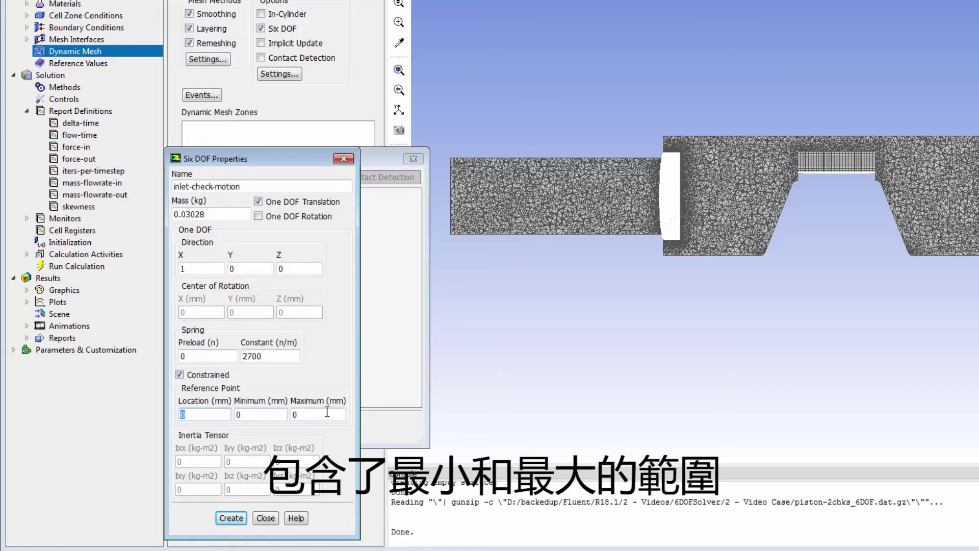
pyautogui.click(294, 414)
pyautogui.write('1')
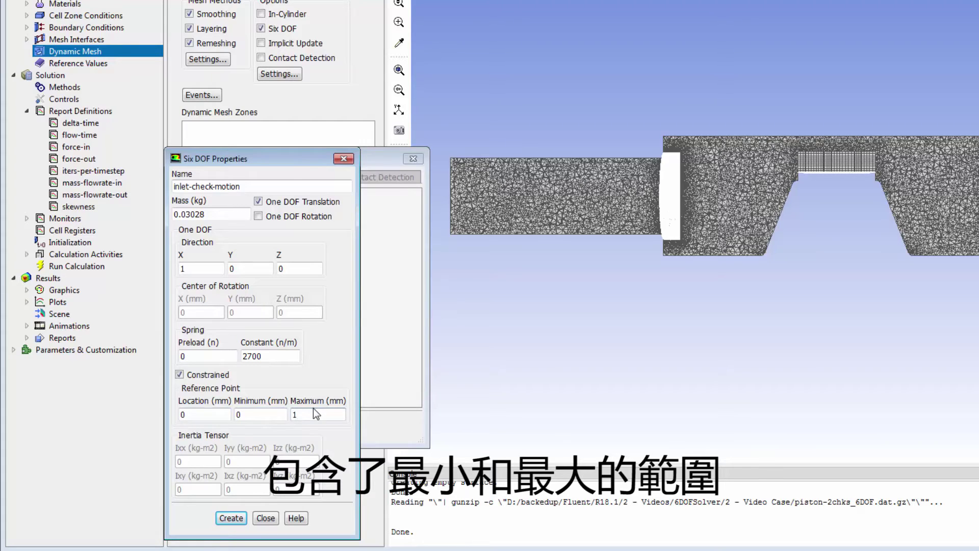
pyautogui.doubleClick(199, 415)
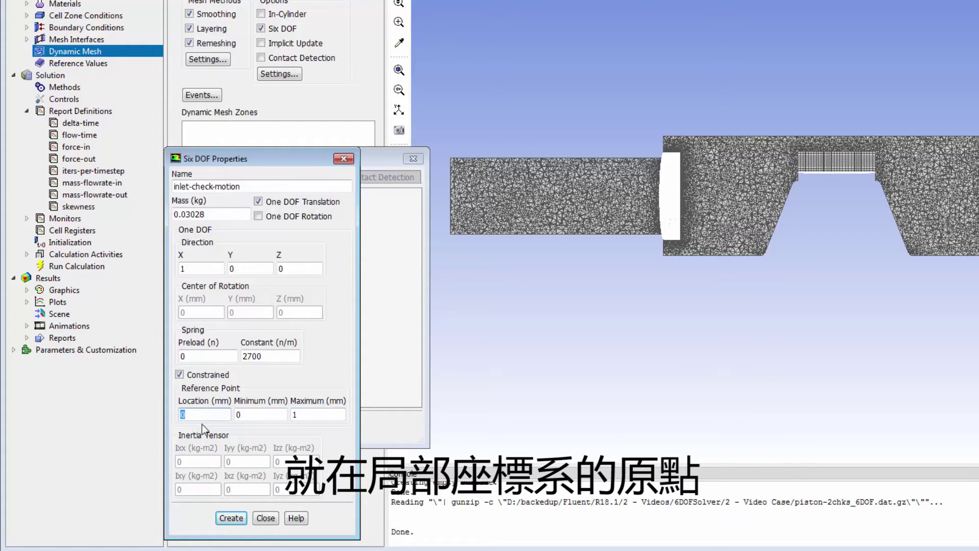
pyautogui.doubleClick(304, 414)
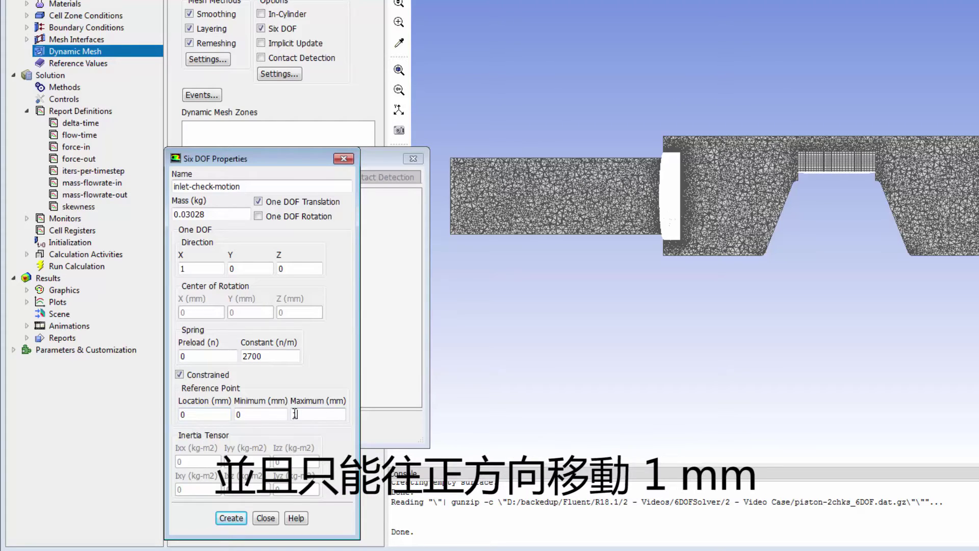
pyautogui.click(228, 520)
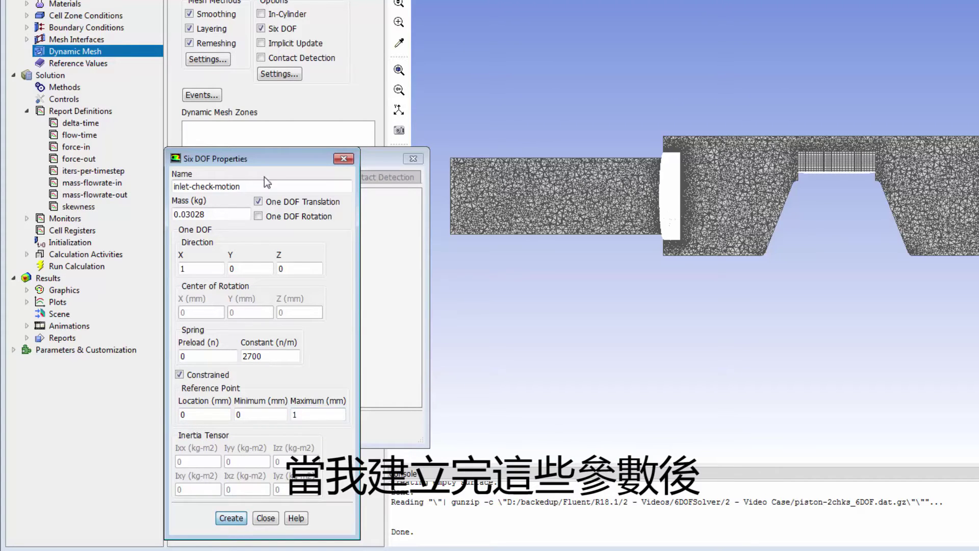
pyautogui.moveTo(270, 159); pyautogui.dragTo(509, 146)
pyautogui.click(234, 222)
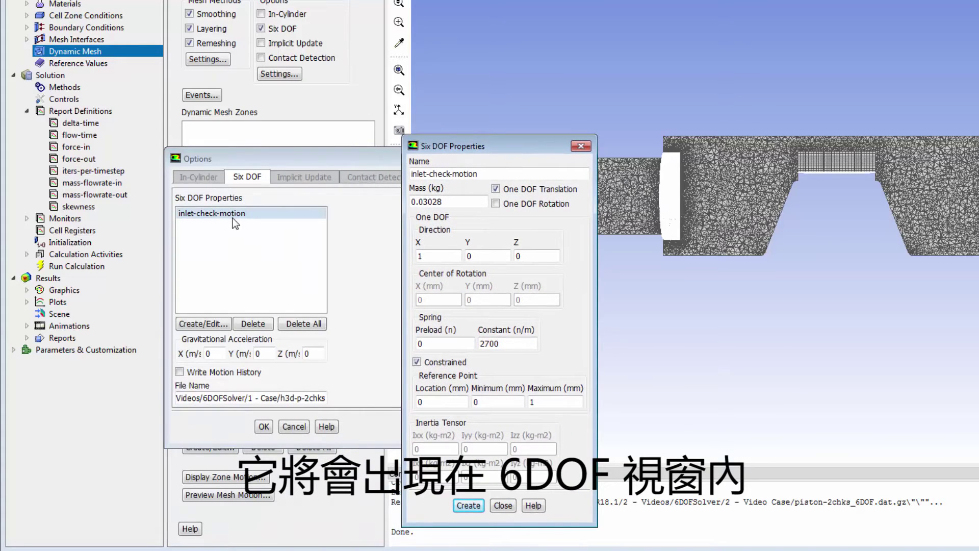
# Create outlet-check-motion with mass 0.0097 kg and spring 2600 N/m, and enable motion history writing
pyautogui.click(416, 174)
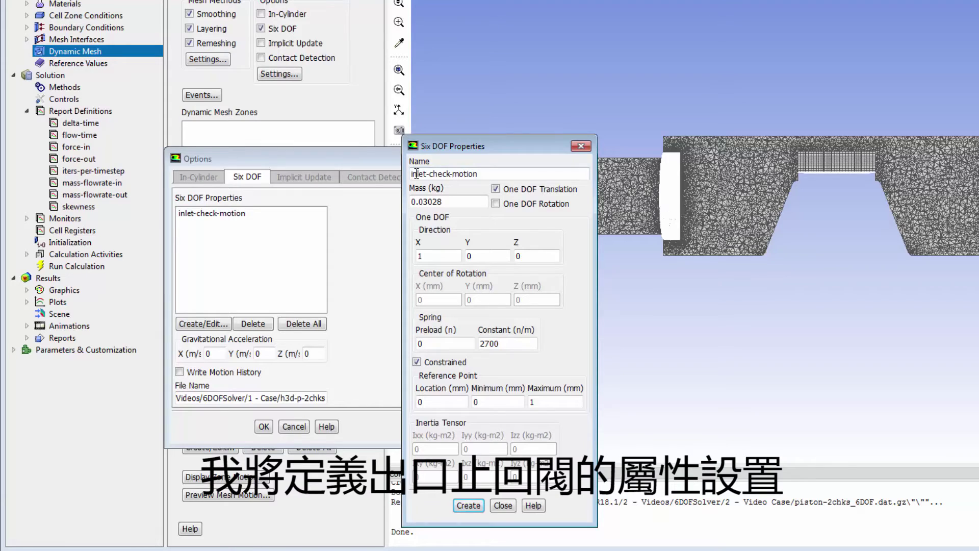
pyautogui.press('BackSpace')
pyautogui.press('BackSpace')
pyautogui.write('out')
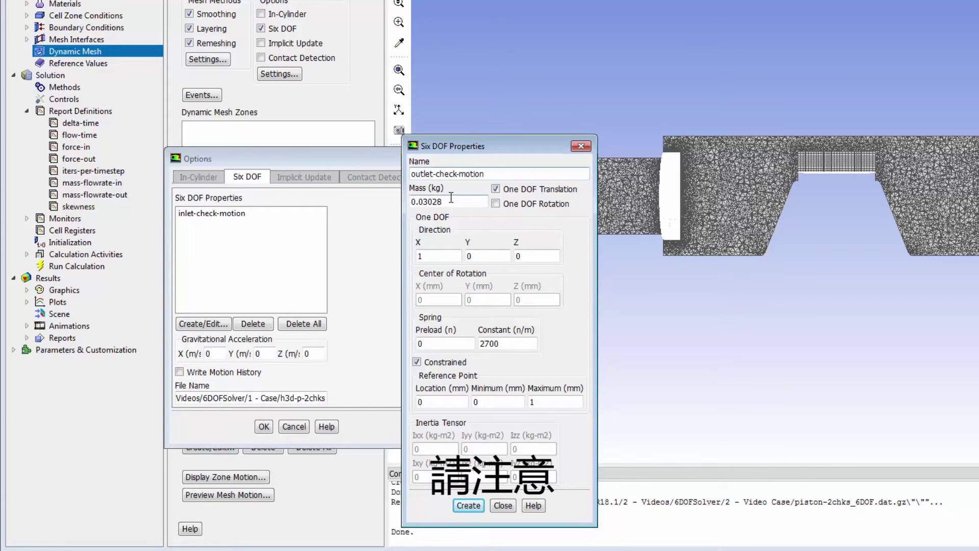
pyautogui.moveTo(451, 200); pyautogui.dragTo(422, 201)
pyautogui.write('097')
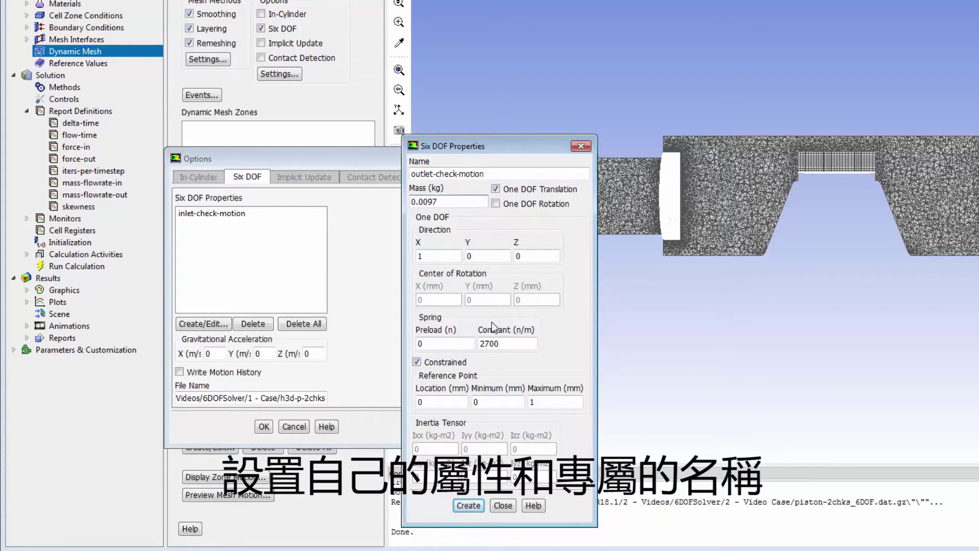
pyautogui.moveTo(484, 343); pyautogui.dragTo(494, 343)
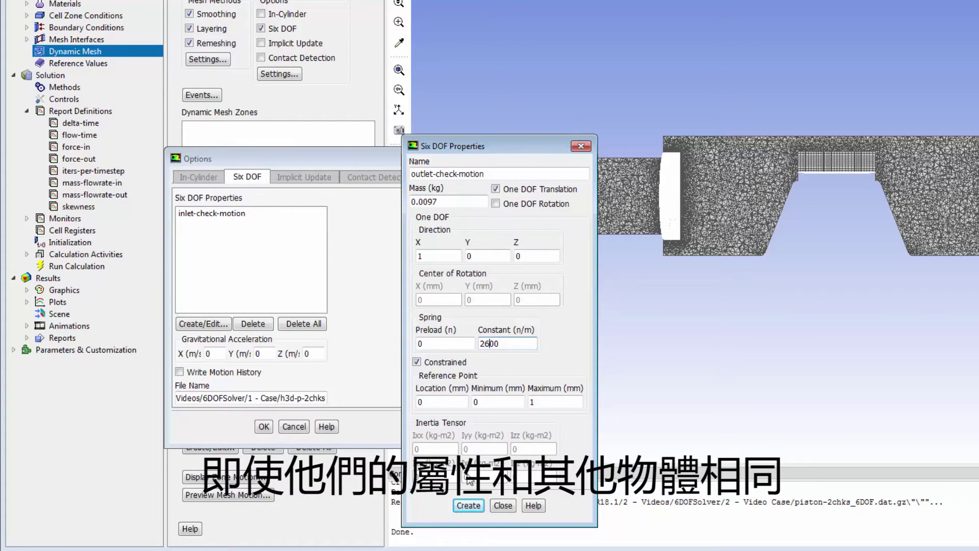
pyautogui.click(469, 505)
pyautogui.click(503, 505)
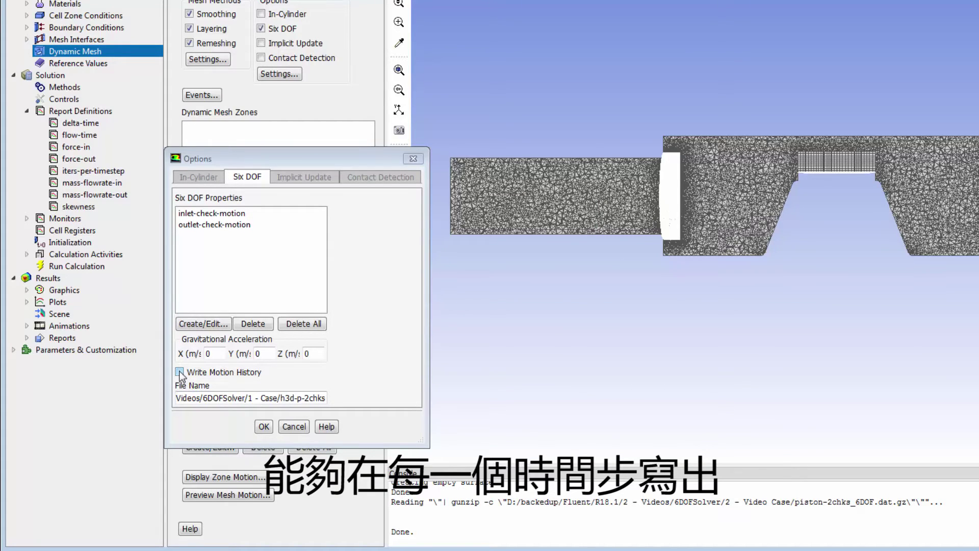
pyautogui.click(179, 371)
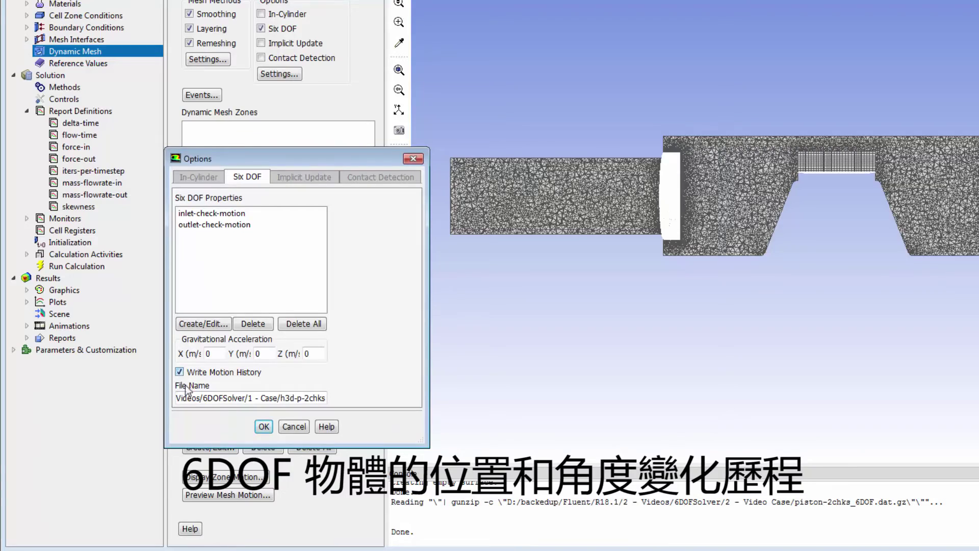
pyautogui.click(264, 426)
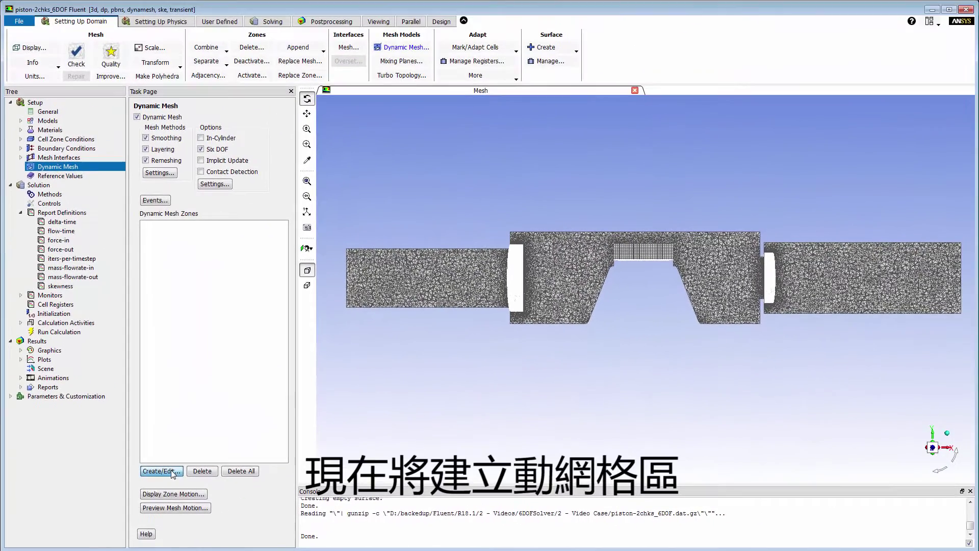
# Define wall-piston as a rigid-body zone with piston::libudf motion and CG (71.11, 4.5, 0) mm
pyautogui.click(159, 471)
pyautogui.moveTo(282, 249); pyautogui.dragTo(225, 211)
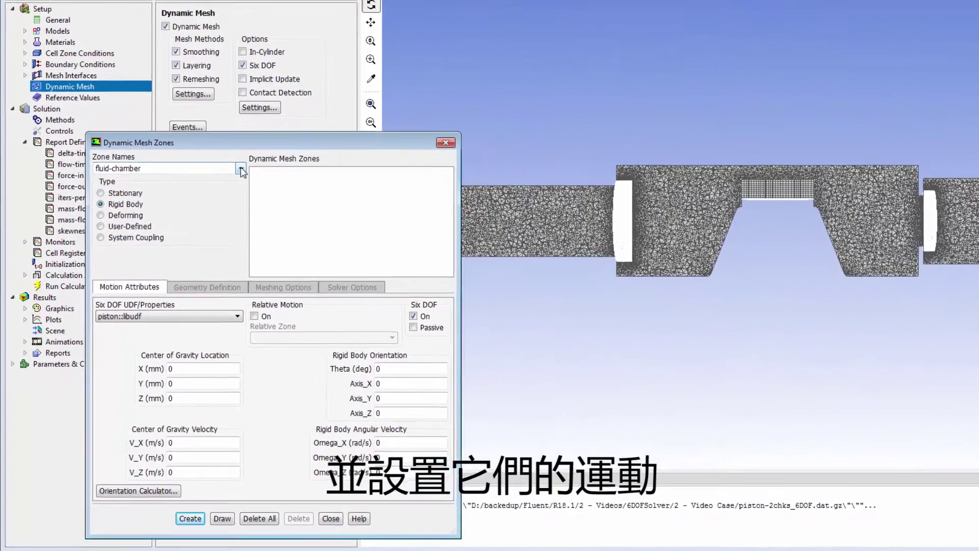
pyautogui.click(241, 169)
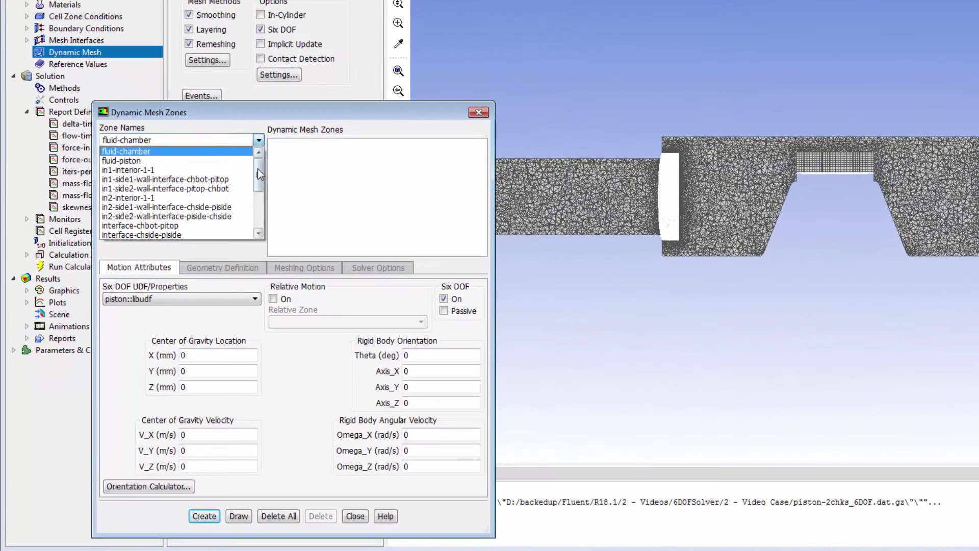
pyautogui.scroll(-3, 214, 240)
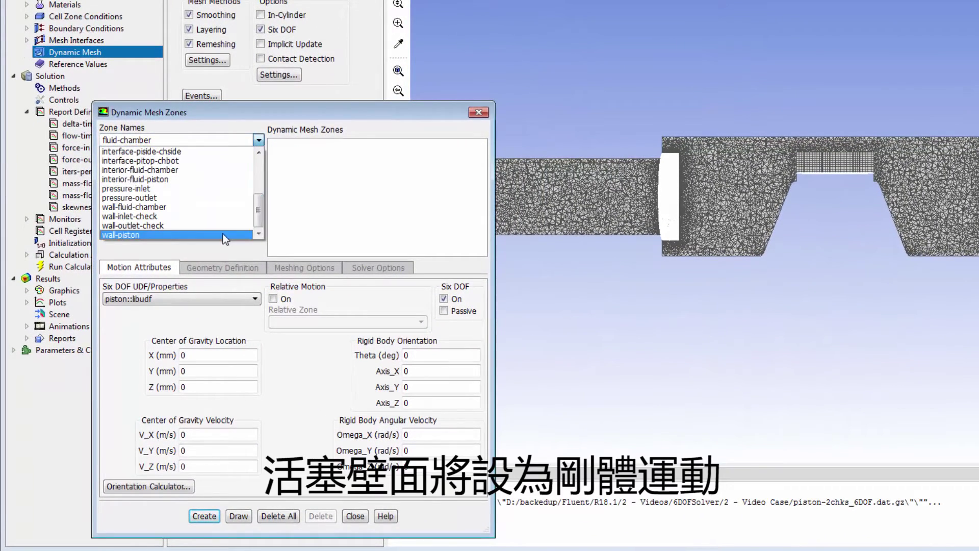
pyautogui.click(222, 233)
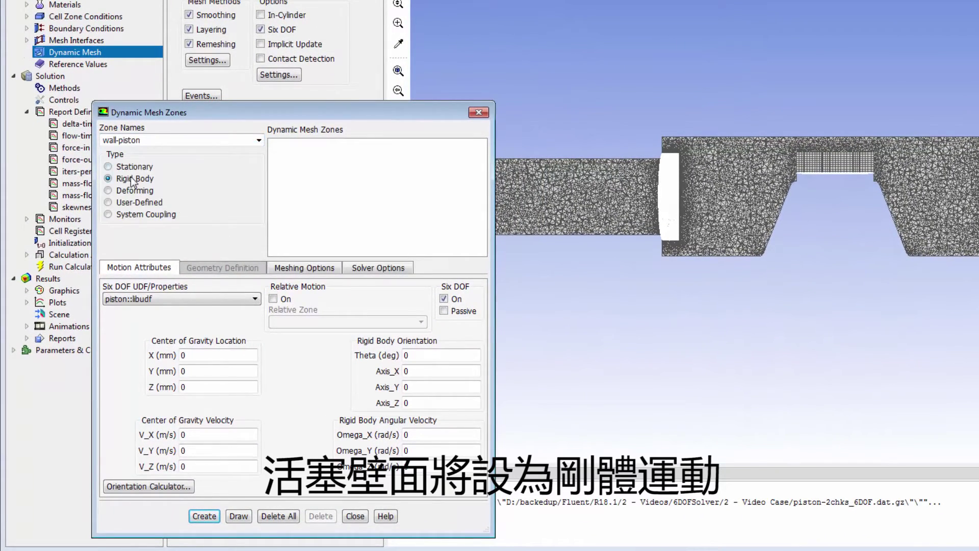
pyautogui.click(443, 300)
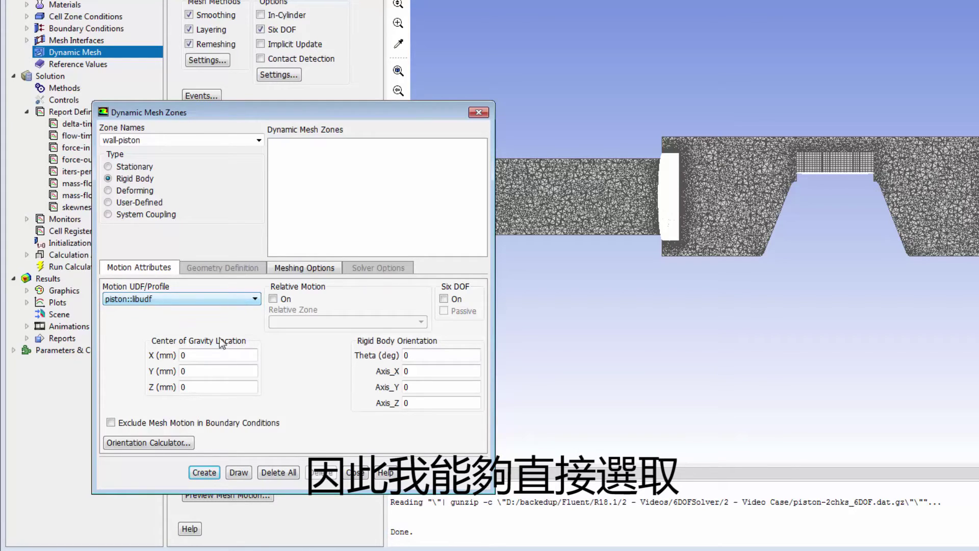
pyautogui.press('Tab')
pyautogui.press('Tab')
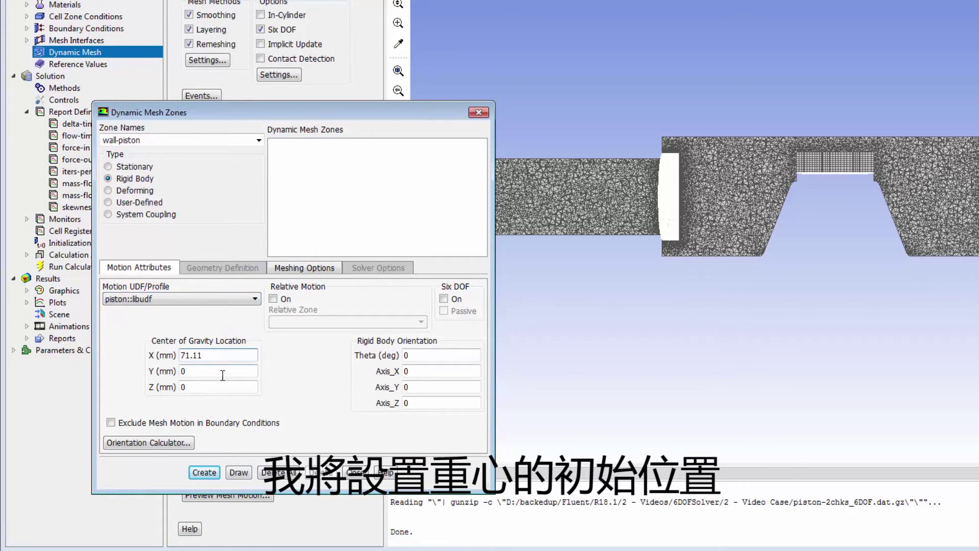
pyautogui.write('4.5')
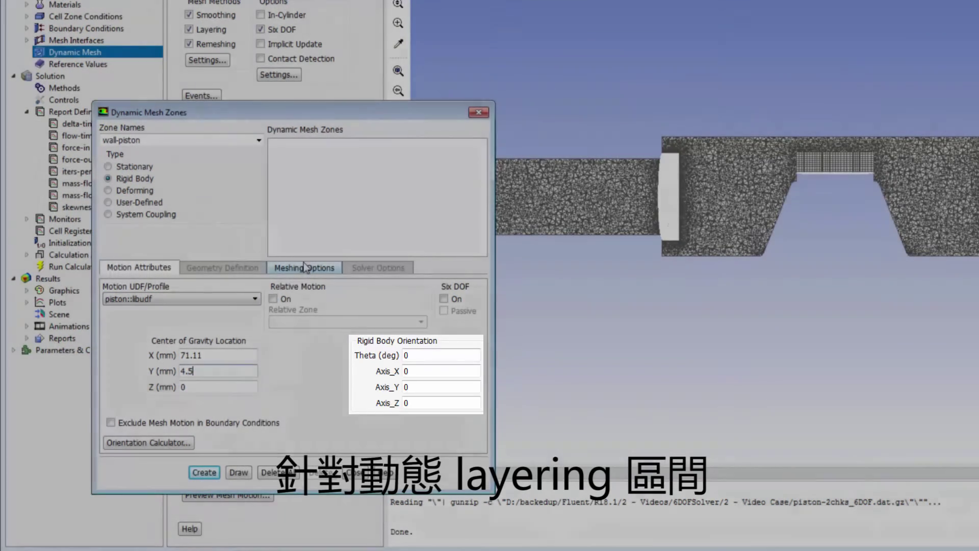
pyautogui.click(304, 268)
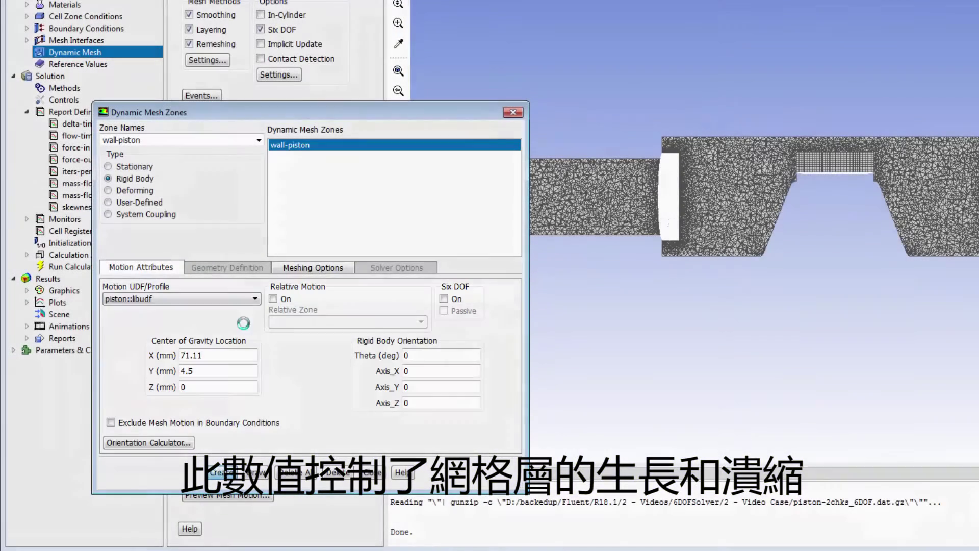
pyautogui.click(259, 140)
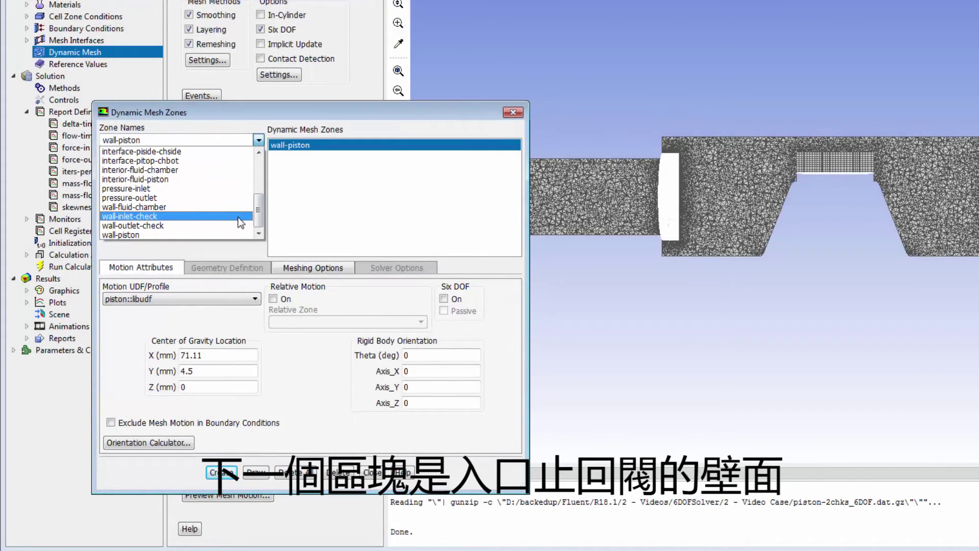
# Add wall-inlet-check as a six-DOF rigid body using inlet-check-motion, CG X 40.7, Y 0
pyautogui.click(238, 217)
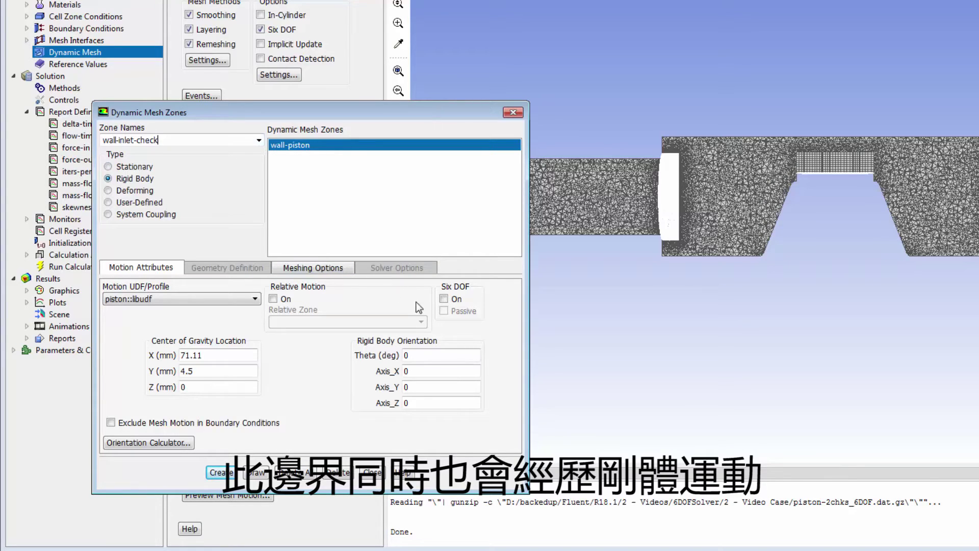
pyautogui.click(444, 300)
pyautogui.click(255, 298)
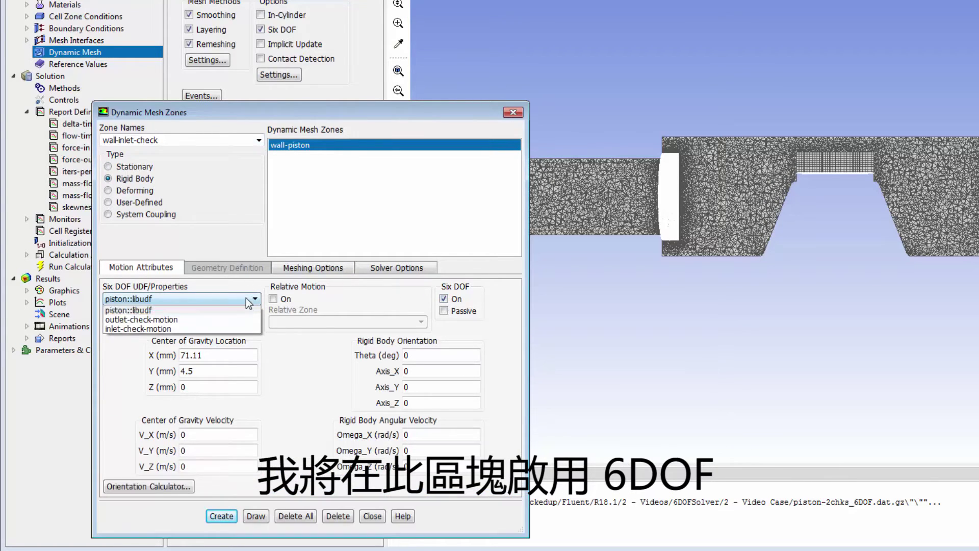
pyautogui.click(231, 329)
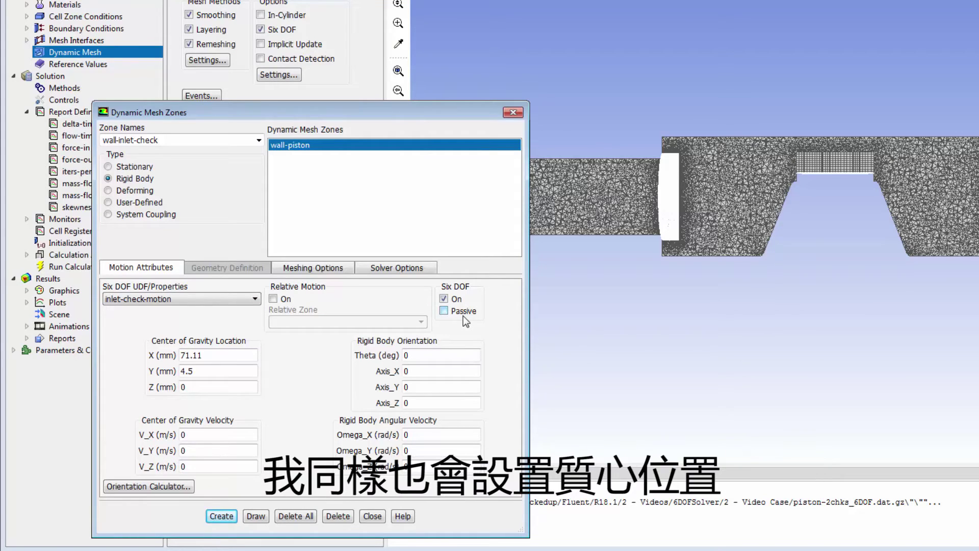
pyautogui.tripleClick(225, 355)
pyautogui.write('40.7')
pyautogui.tripleClick(209, 371)
pyautogui.write('0')
pyautogui.click(222, 516)
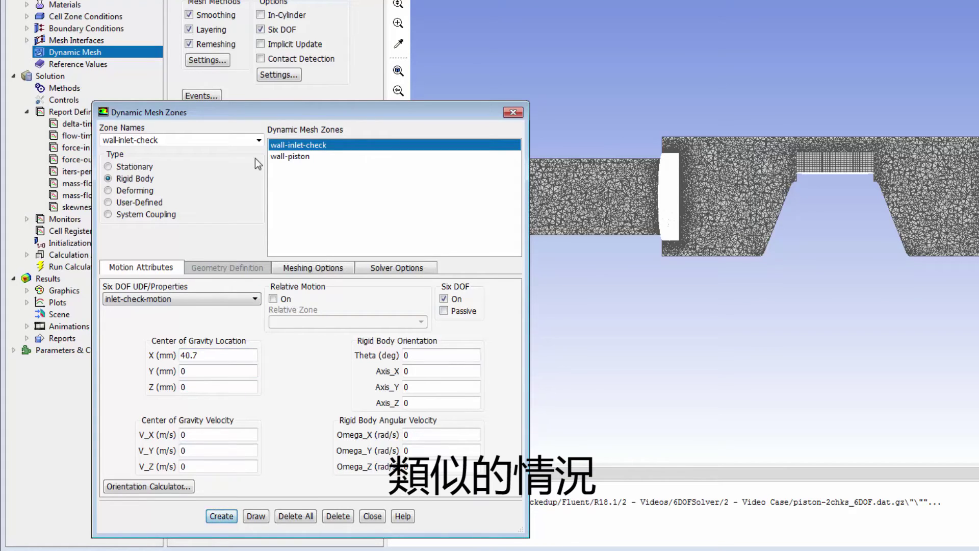
# Add wall-outlet-check as a six-DOF rigid body using outlet-check-motion, CG X 101.2
pyautogui.click(259, 140)
pyautogui.scroll(-3, 258, 200)
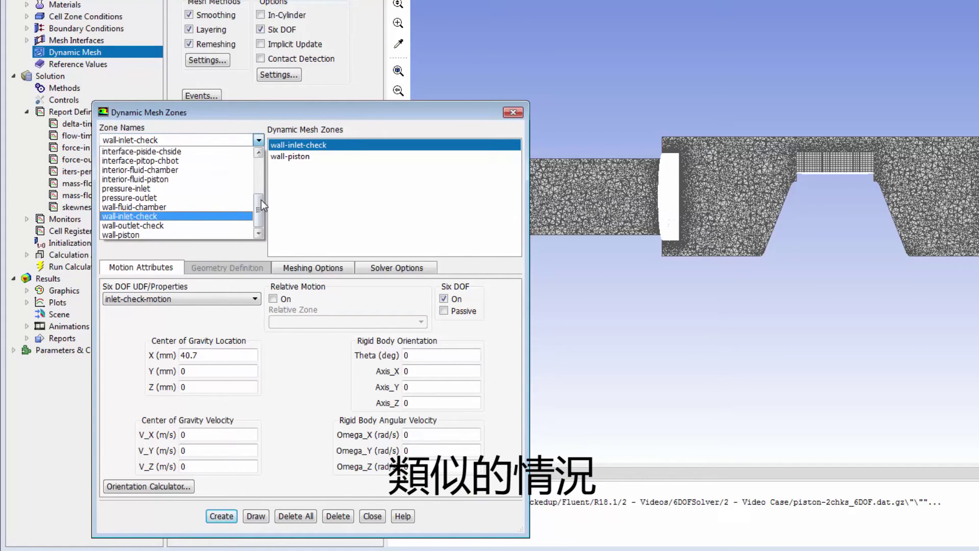
pyautogui.click(206, 226)
pyautogui.click(191, 300)
pyautogui.click(183, 322)
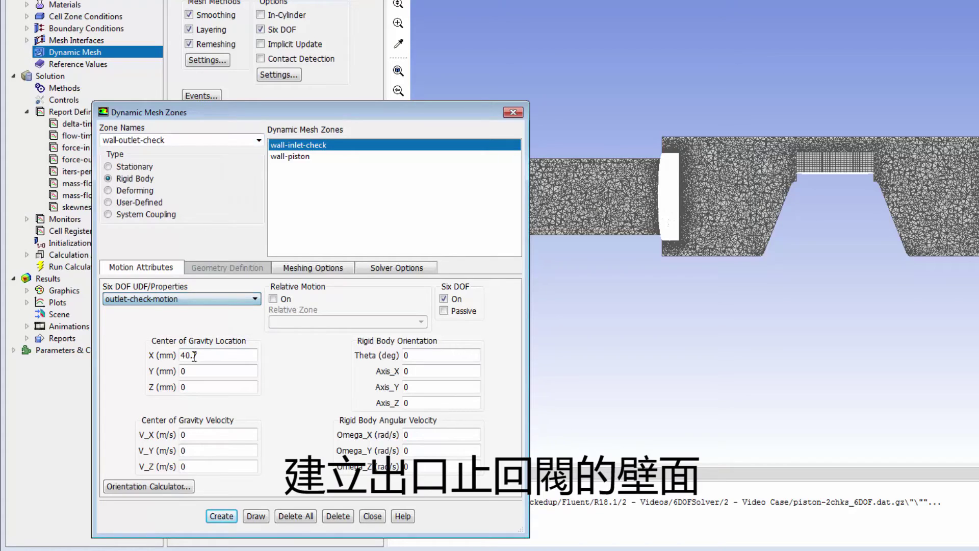
pyautogui.tripleClick(193, 355)
pyautogui.write('101')
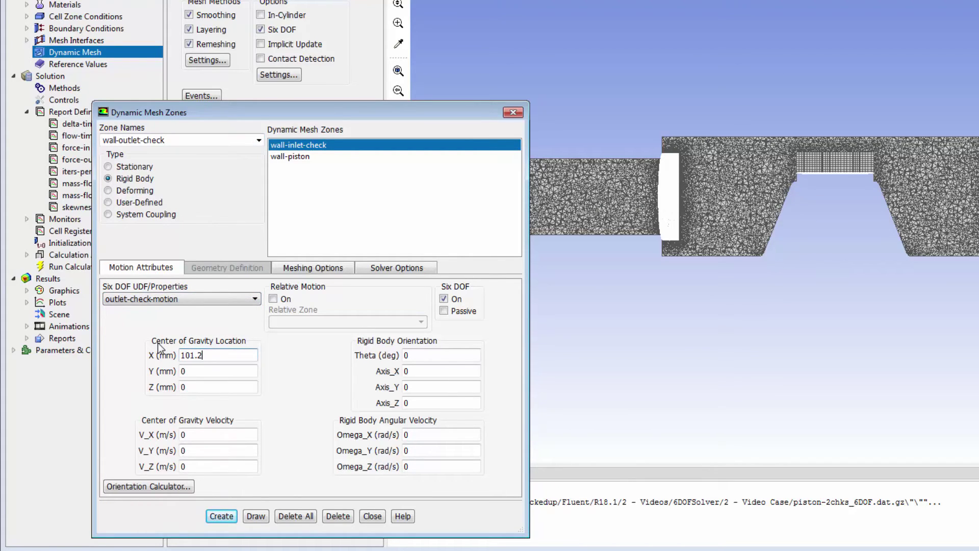
pyautogui.click(221, 516)
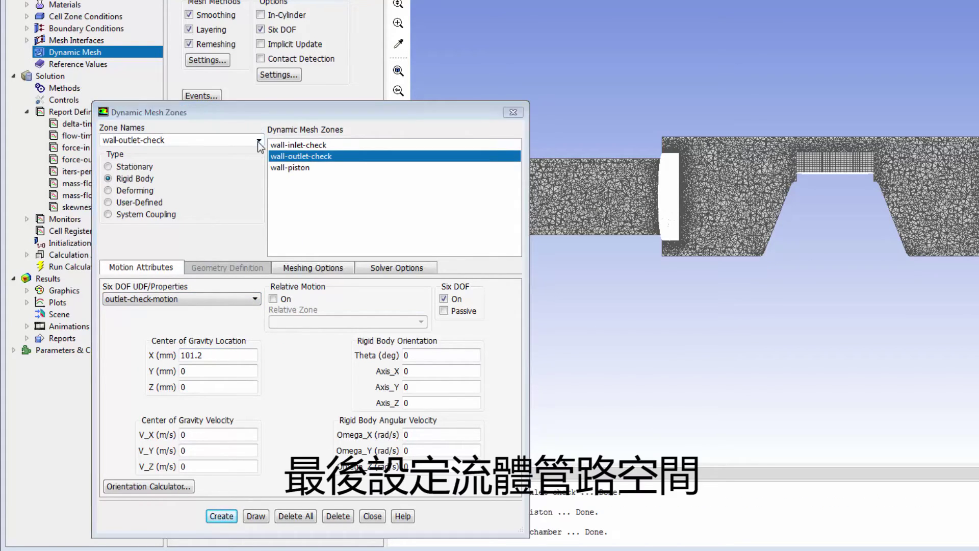
pyautogui.click(259, 140)
# Add fluid-chamber as a deforming zone with 0.15–1.1 mm length scales and 0.9 skewness, then close the editor
pyautogui.scroll(5, 204, 194)
pyautogui.click(214, 152)
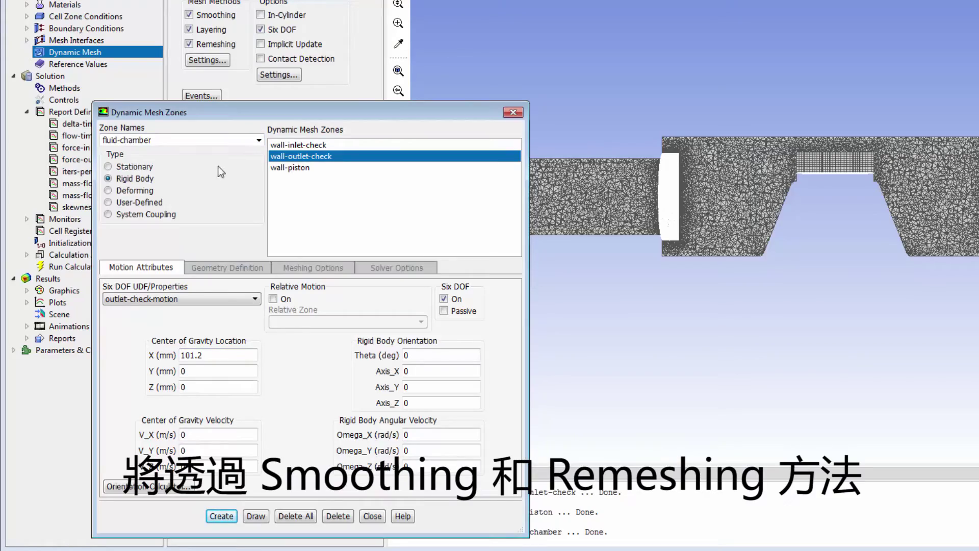
pyautogui.click(143, 194)
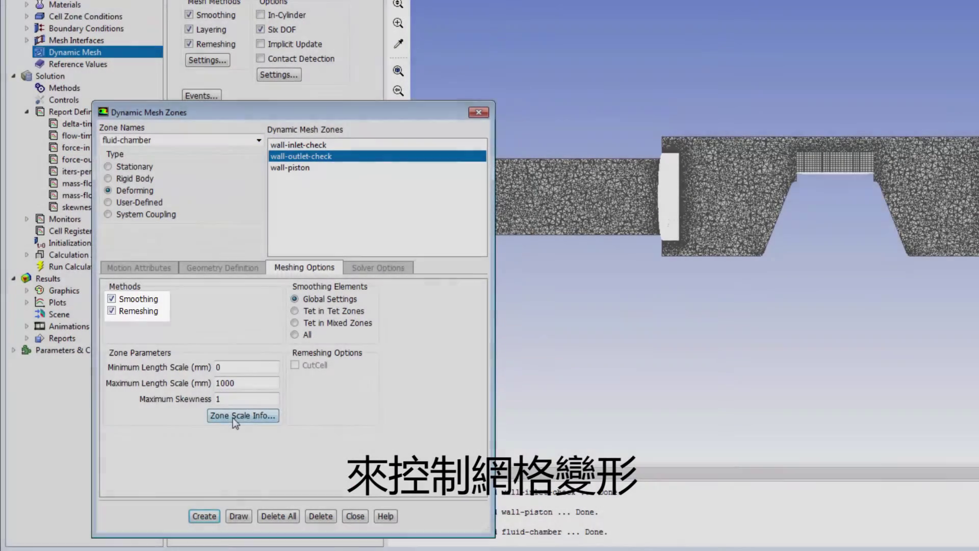
pyautogui.click(233, 416)
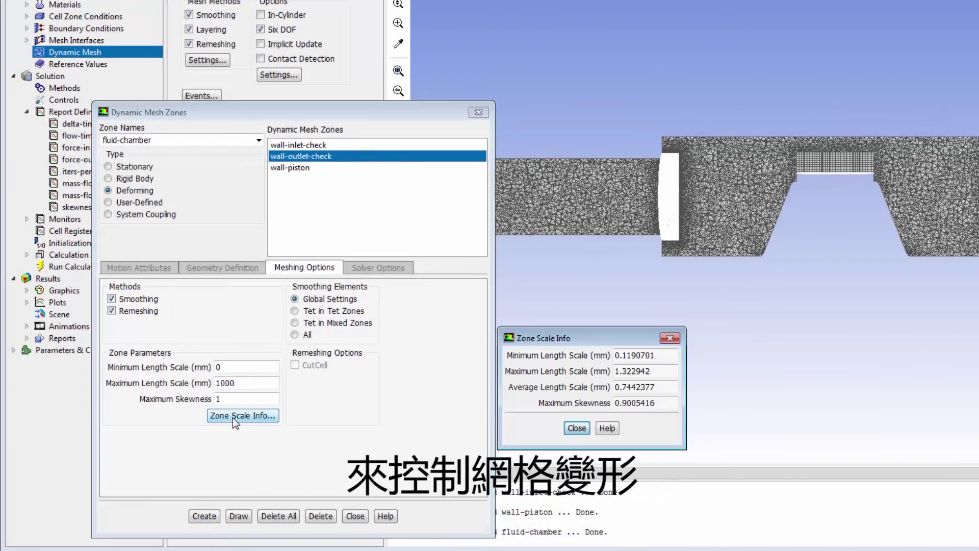
pyautogui.click(235, 364)
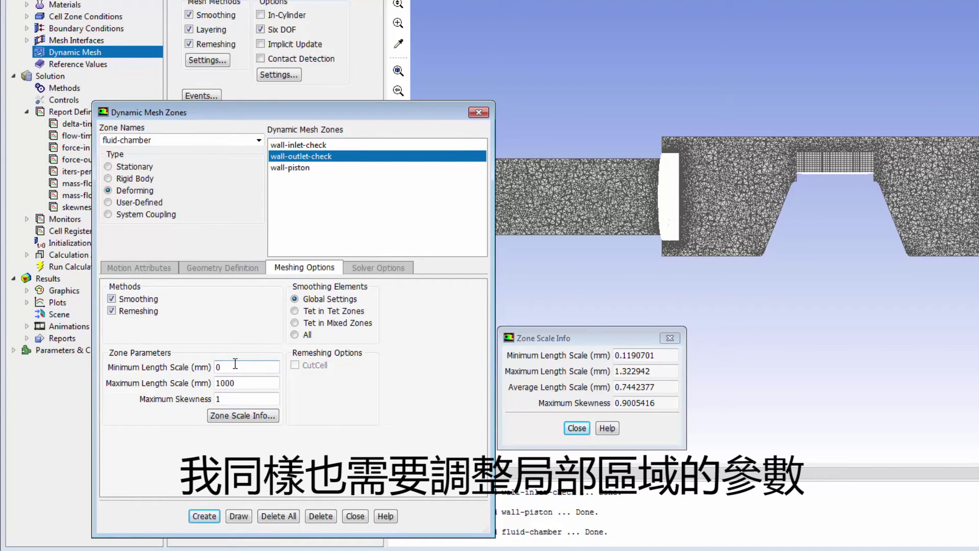
pyautogui.write('0.15')
pyautogui.doubleClick(232, 383)
pyautogui.write('1.1')
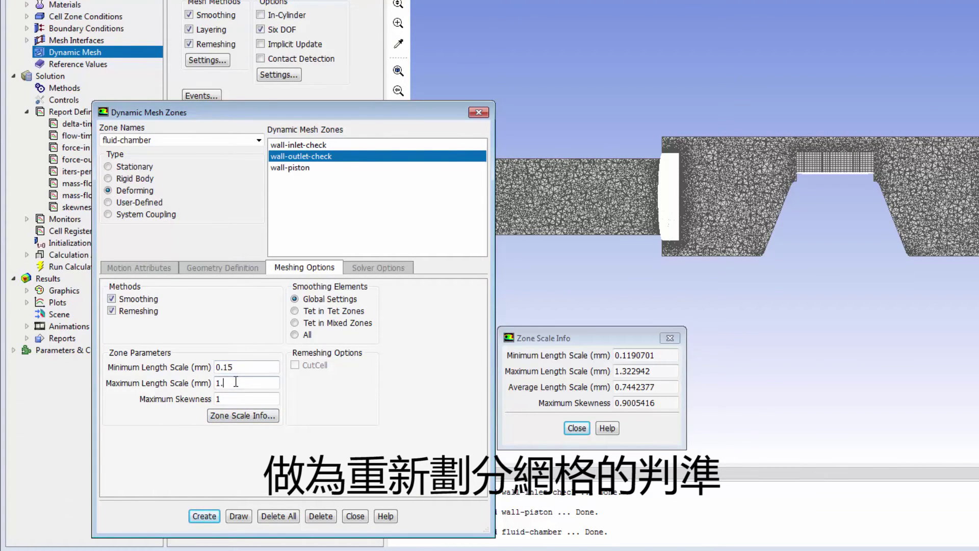
pyautogui.doubleClick(234, 397)
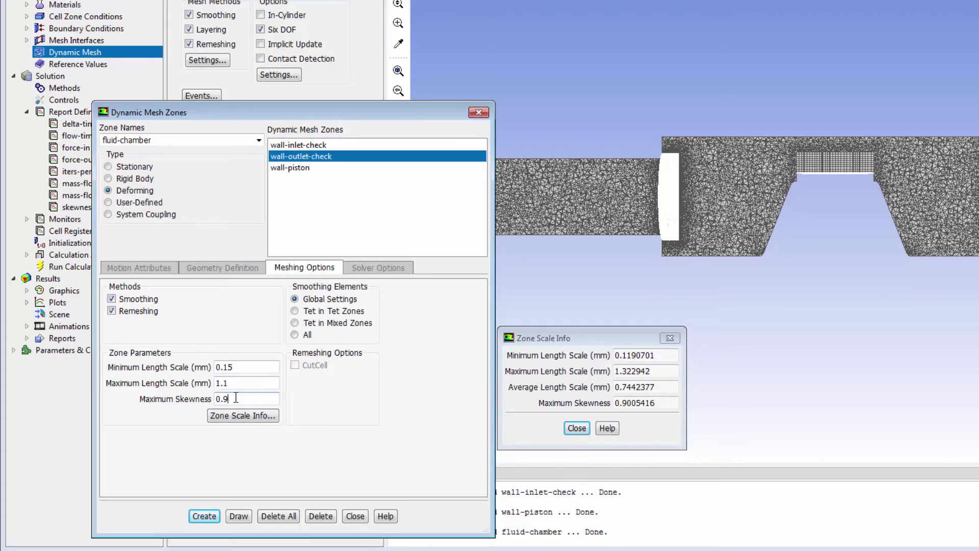
pyautogui.click(204, 516)
pyautogui.click(575, 429)
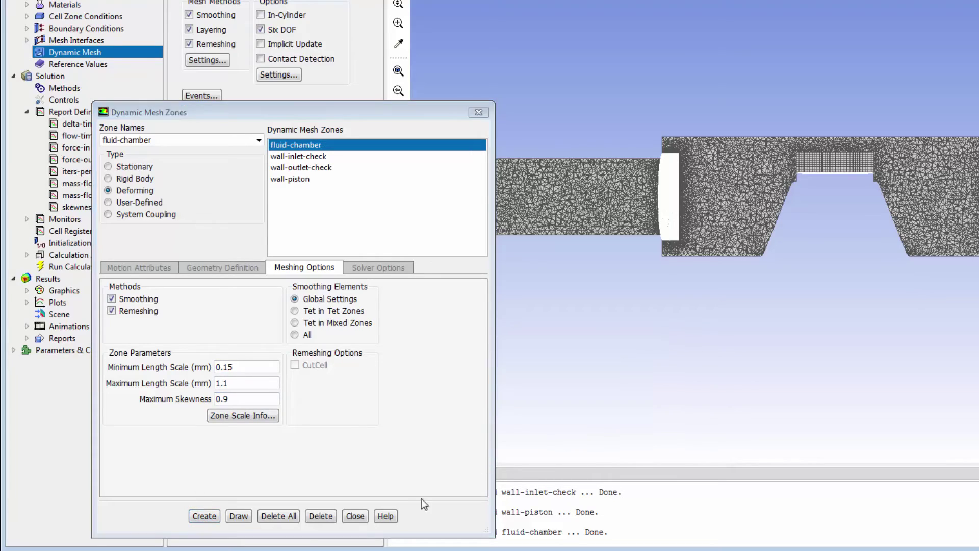
pyautogui.click(355, 516)
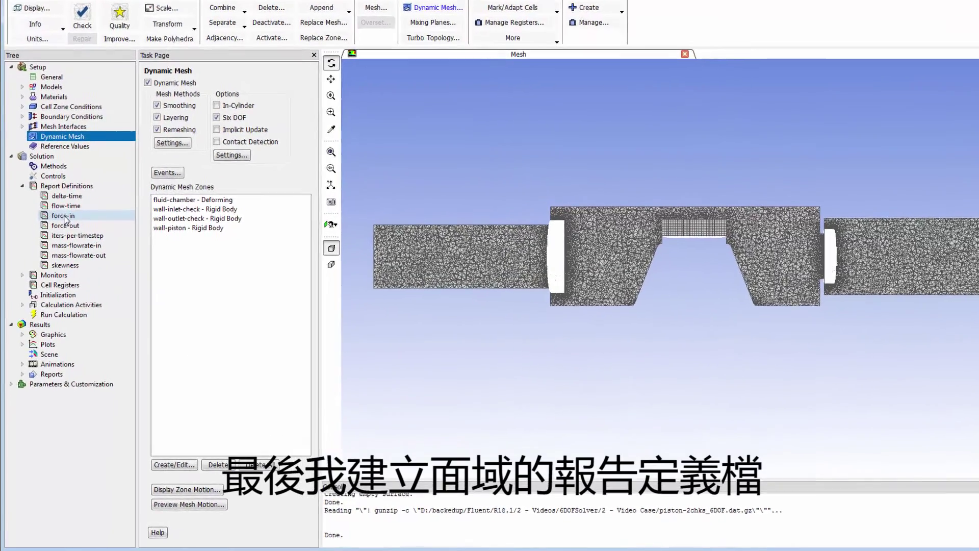
# Review the force-in and force-out report definitions and their wall surfaces
pyautogui.doubleClick(64, 216)
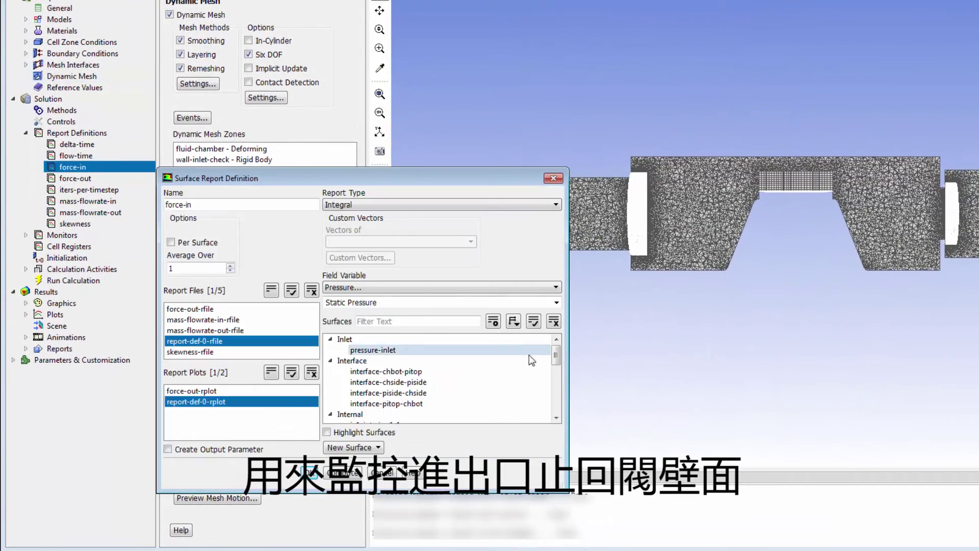
pyautogui.scroll(-5, 532, 361)
pyautogui.click(510, 392)
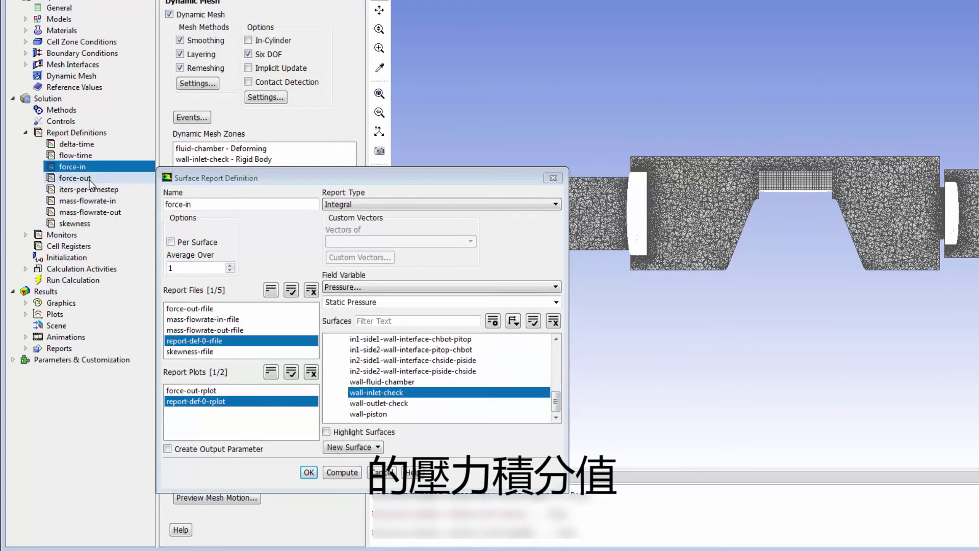
pyautogui.doubleClick(89, 179)
pyautogui.moveTo(555, 349); pyautogui.dragTo(561, 411)
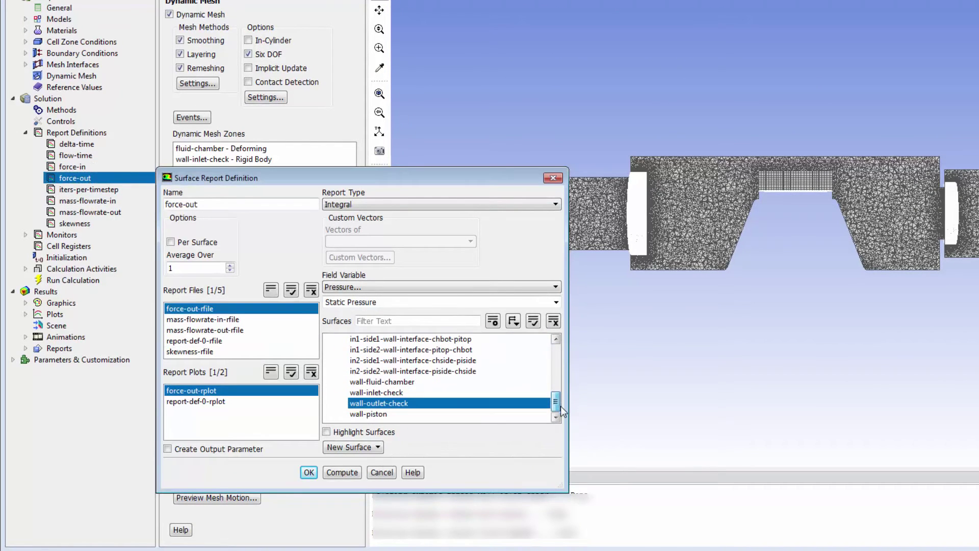
# Review mass-flowrate-in, mass-flowrate-out and the skewness definition's max Cell Equivolume Skew
pyautogui.doubleClick(117, 201)
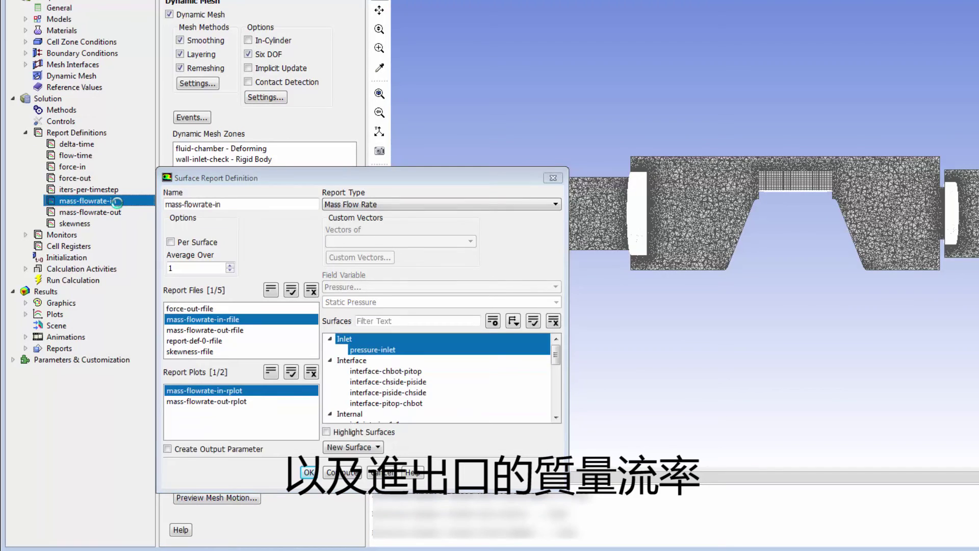
pyautogui.doubleClick(106, 212)
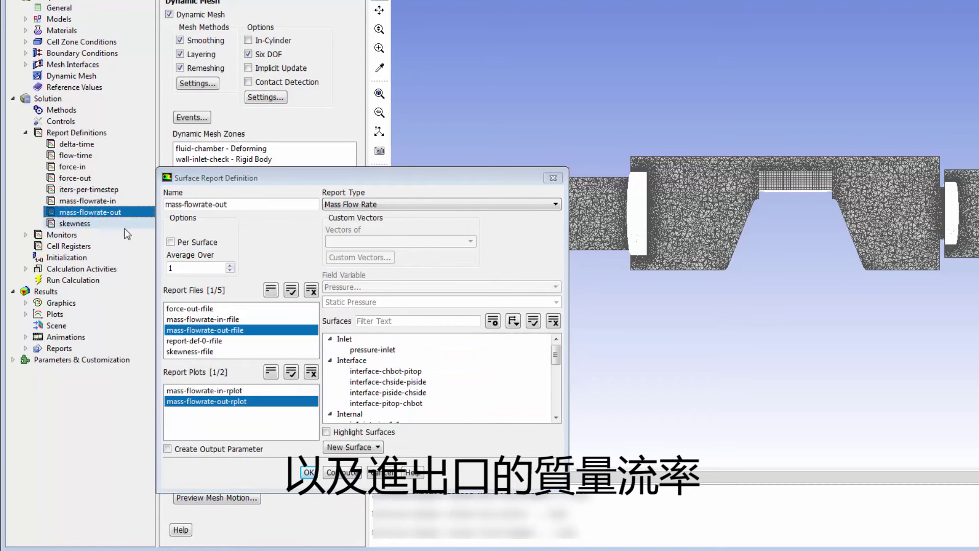
pyautogui.moveTo(555, 356); pyautogui.dragTo(564, 384)
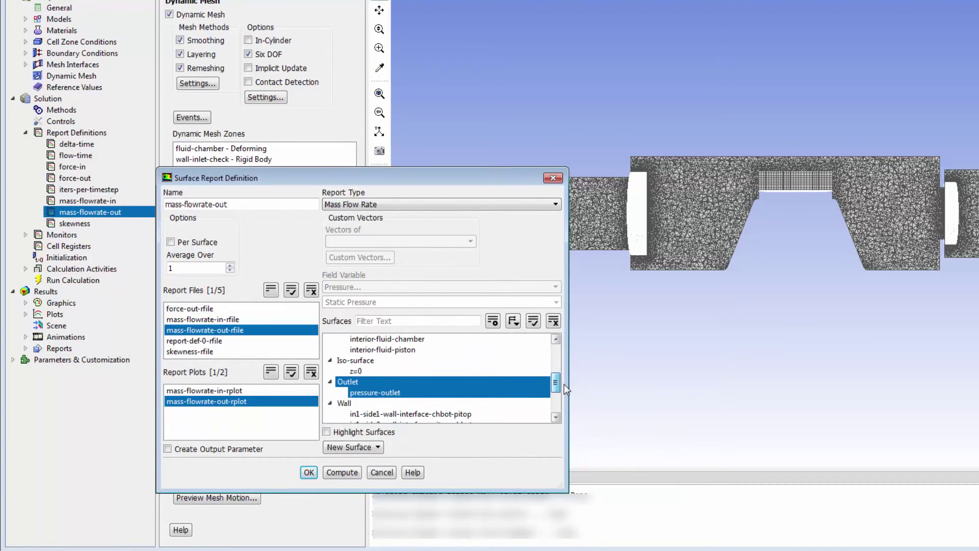
pyautogui.doubleClick(85, 223)
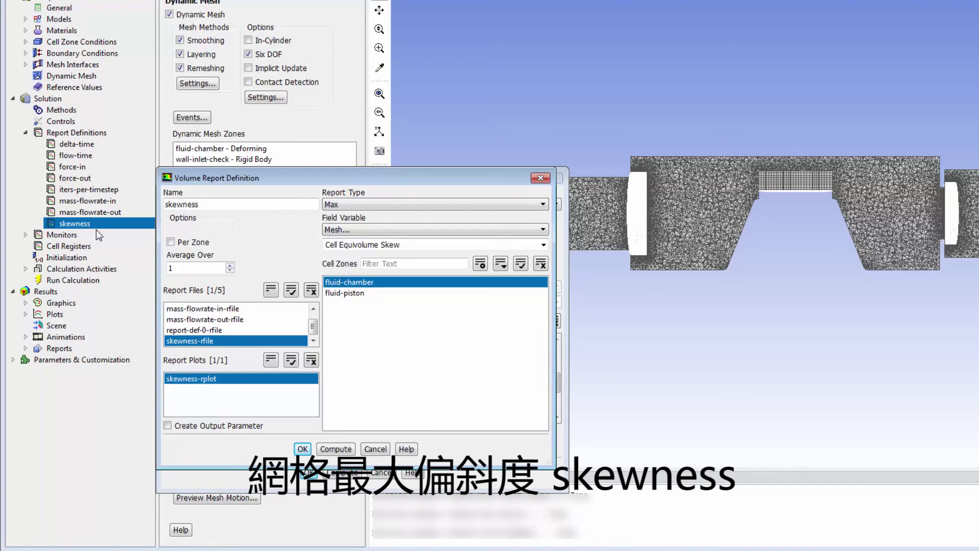
pyautogui.click(455, 245)
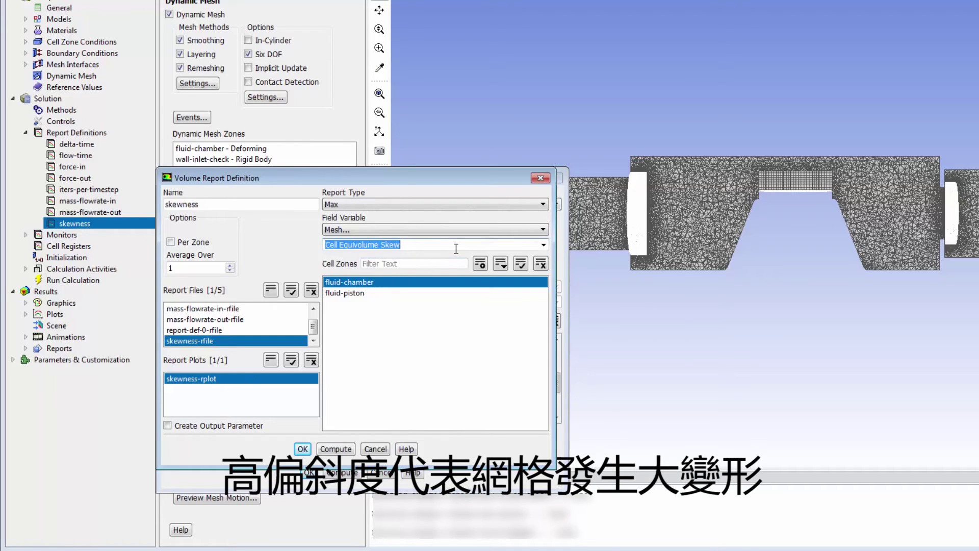